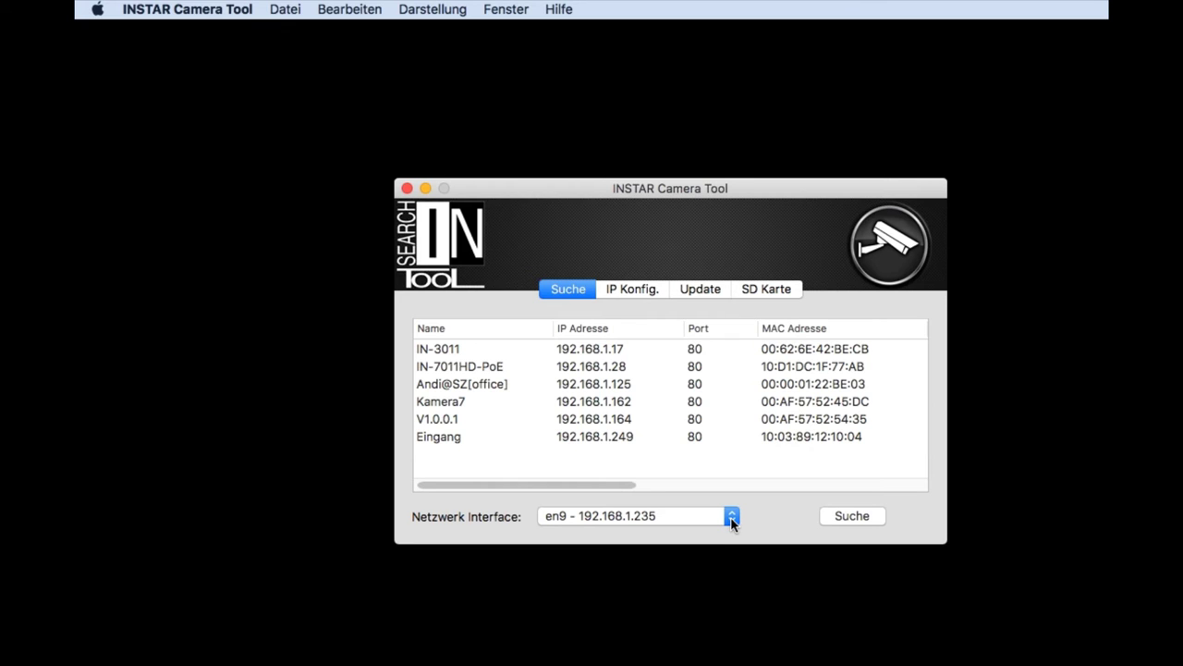
Search the en9 network interface for cameras and examine the listed network settings, firmware versions and WebUI versions.
{"action": "left_click", "coordinate": [730, 517]}
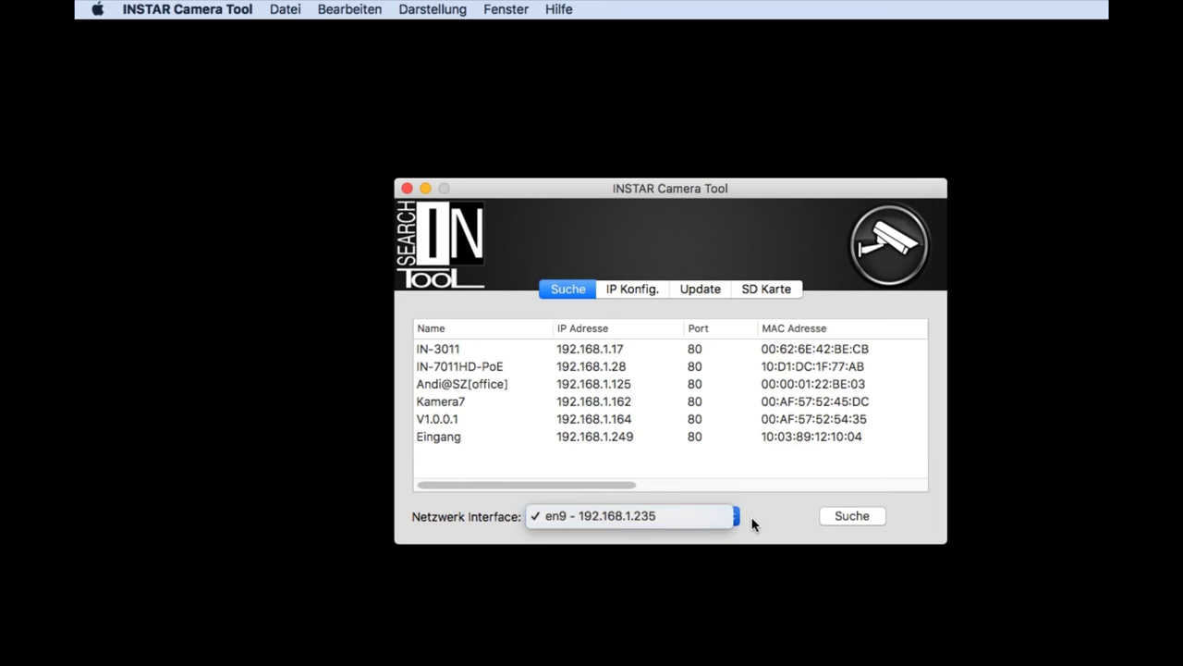
{"action": "left_click", "coordinate": [753, 525]}
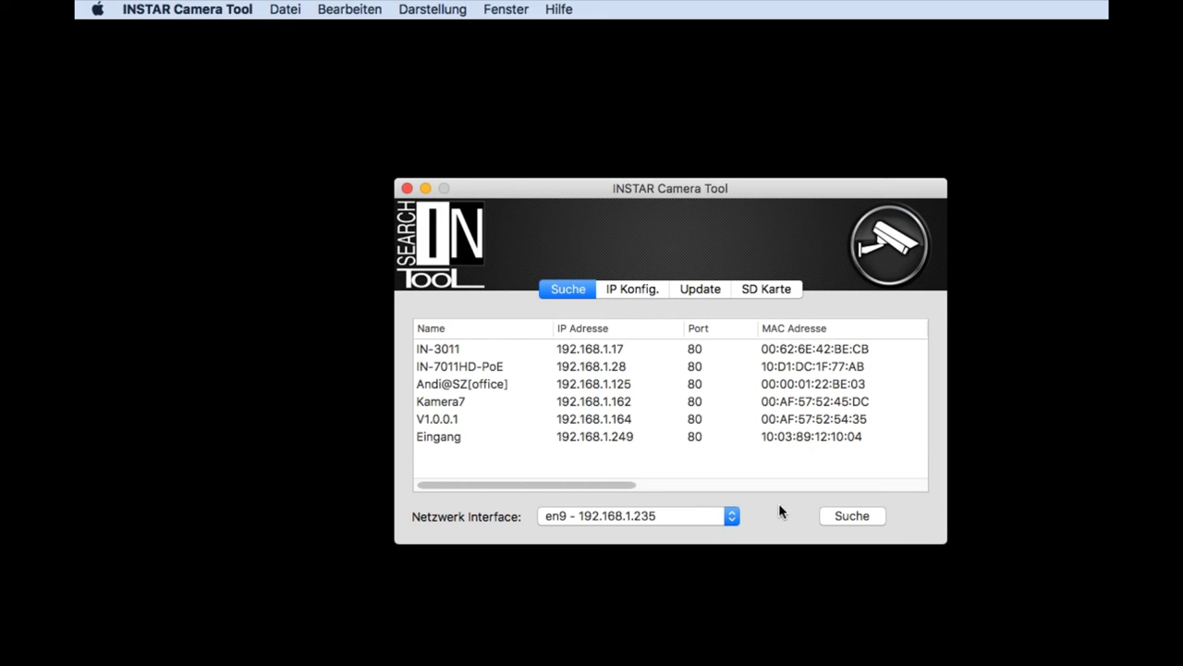
{"action": "left_click", "coordinate": [846, 518]}
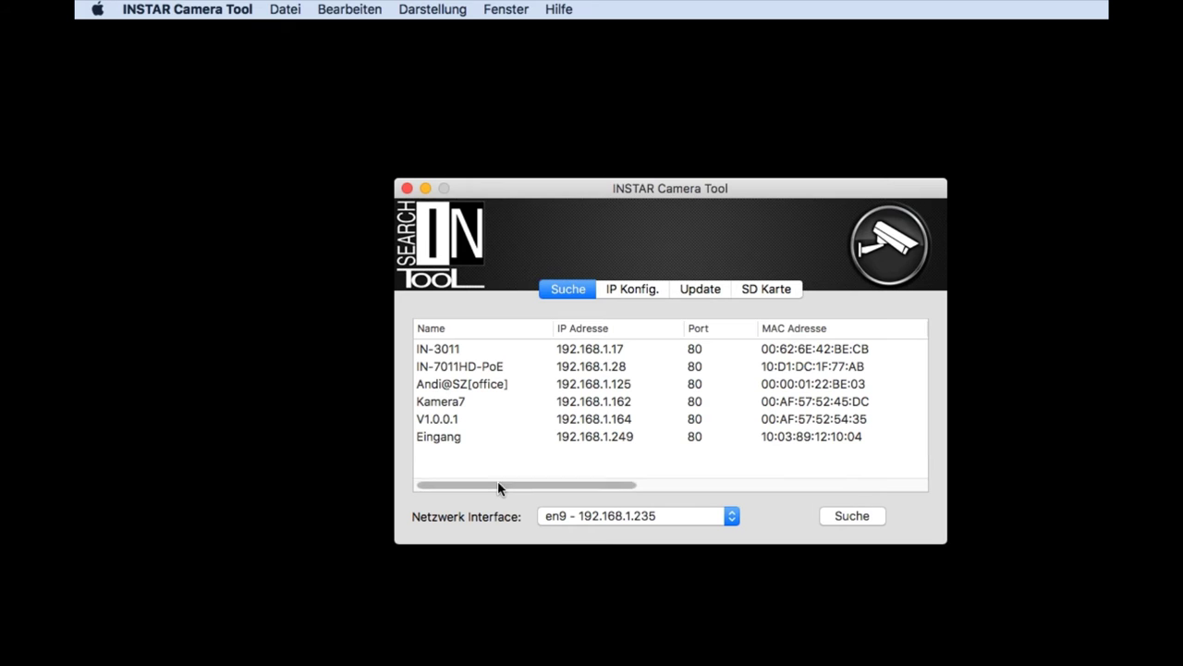
{"action": "left_click_drag", "start_coordinate": [498, 488], "coordinate": [683, 495]}
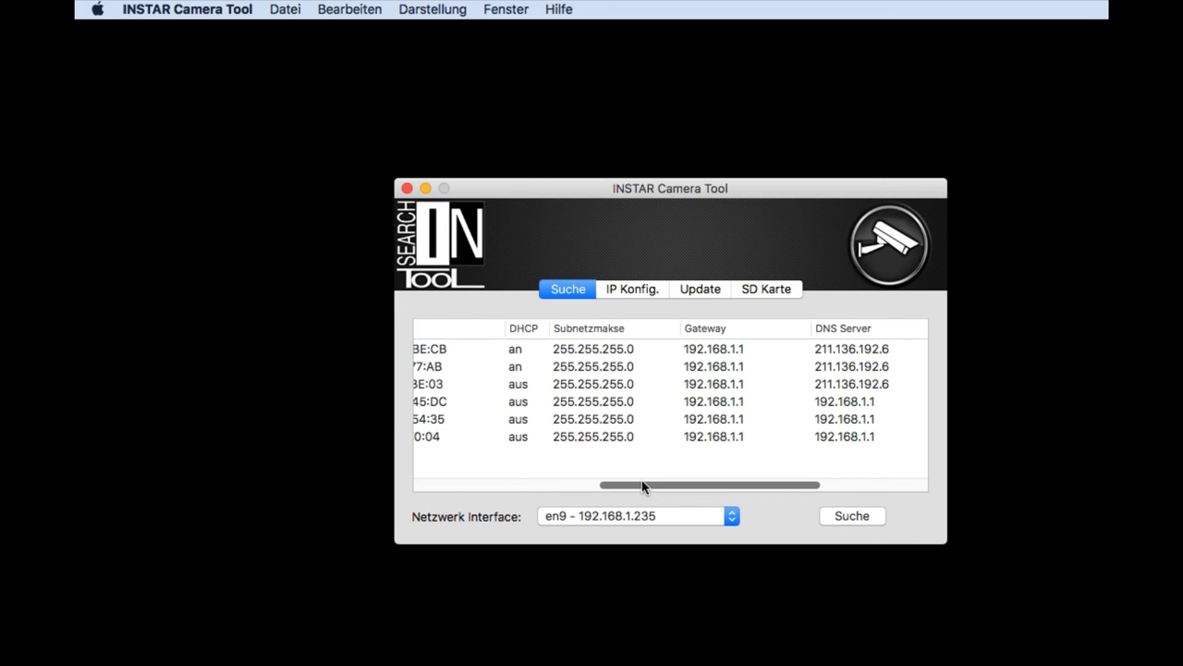
{"action": "left_click_drag", "start_coordinate": [644, 487], "coordinate": [749, 500]}
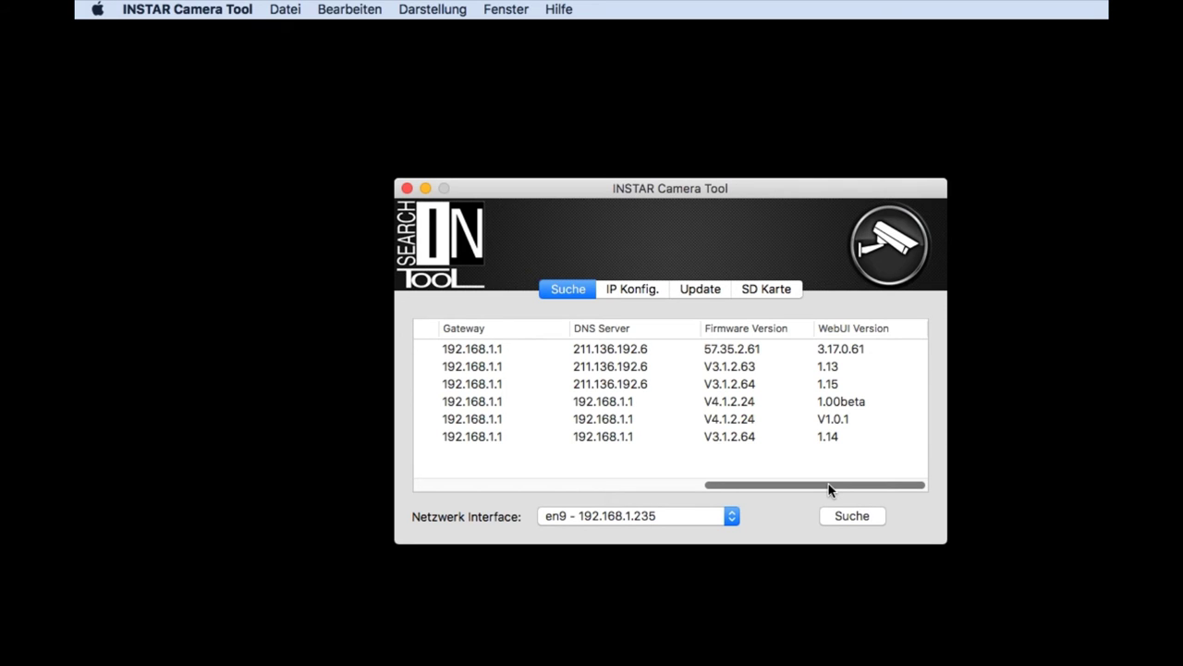
{"action": "left_click_drag", "start_coordinate": [829, 490], "coordinate": [532, 486]}
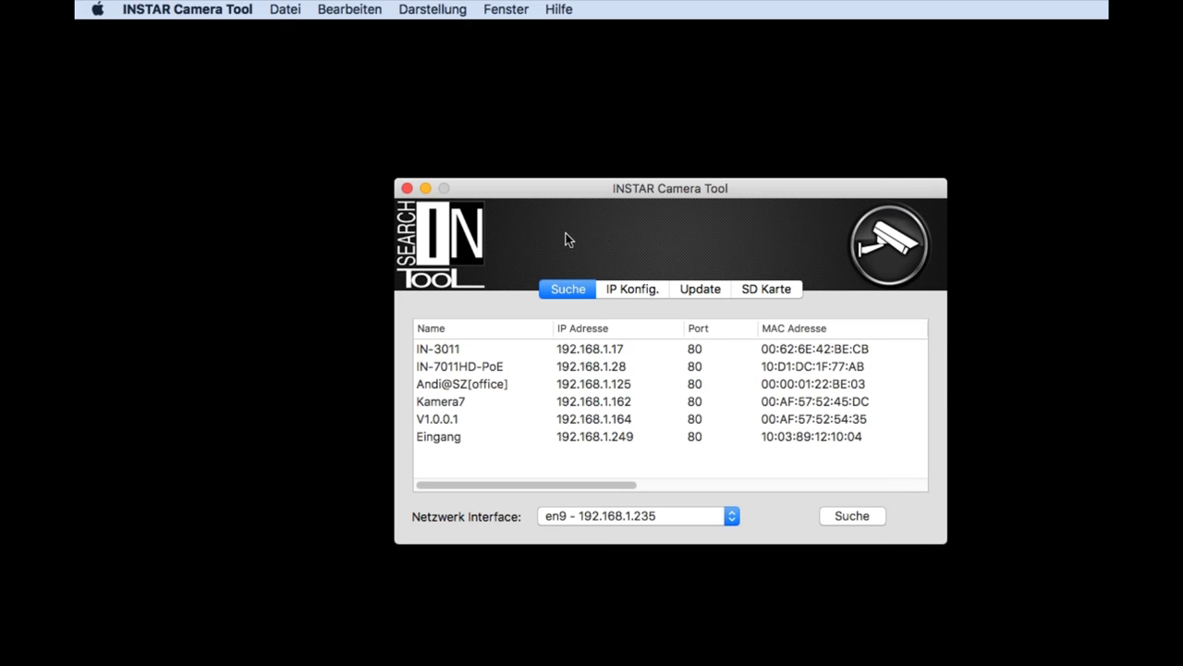
Sign in as admin with the account password for the Eingang camera's IP configuration, and switch its DHCP option on and back off.
{"action": "left_click", "coordinate": [633, 290]}
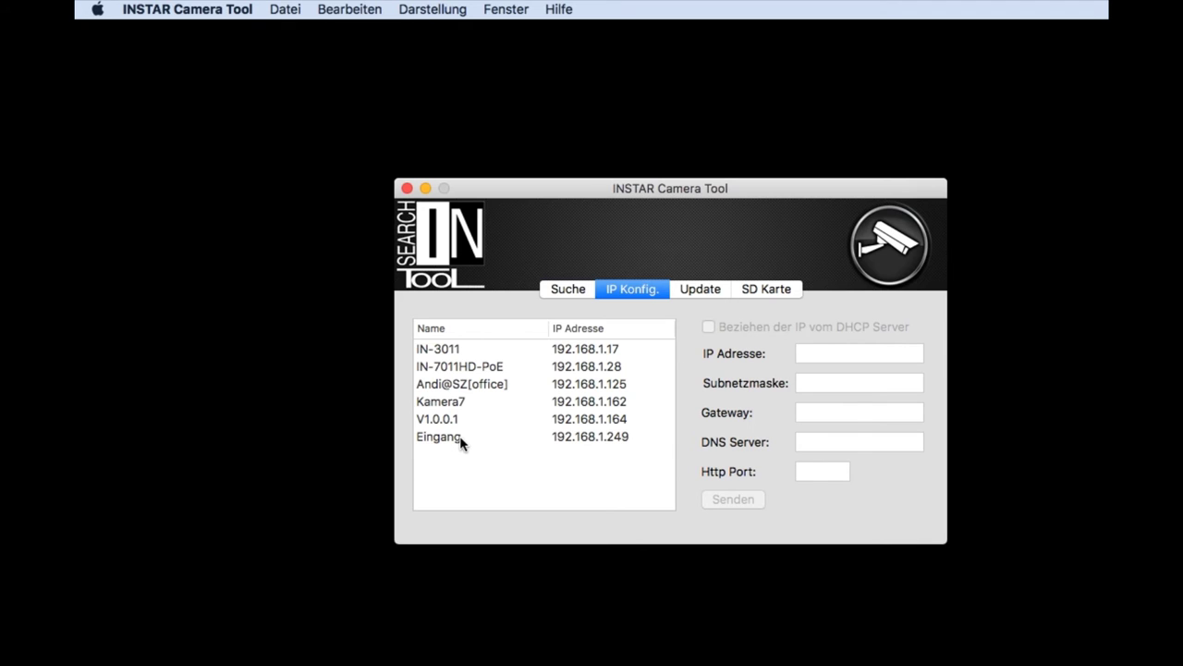
{"action": "left_click", "coordinate": [461, 442]}
{"action": "left_click", "coordinate": [604, 288]}
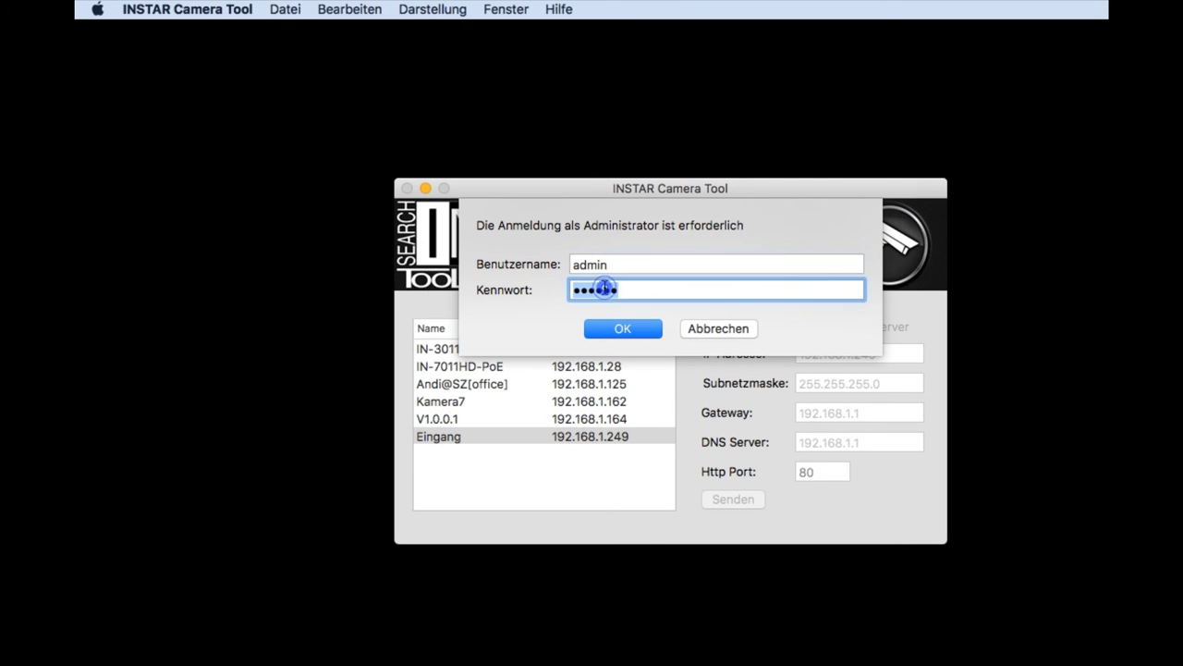
{"action": "type", "text": "•••••••"}
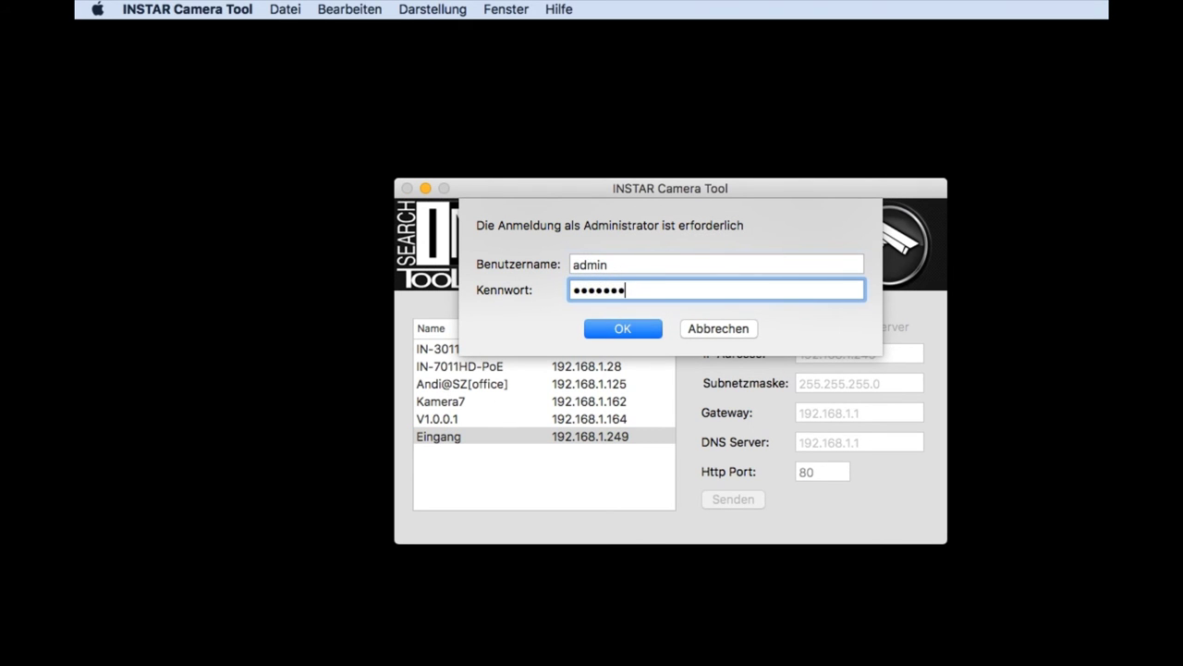
{"action": "key", "text": "Return"}
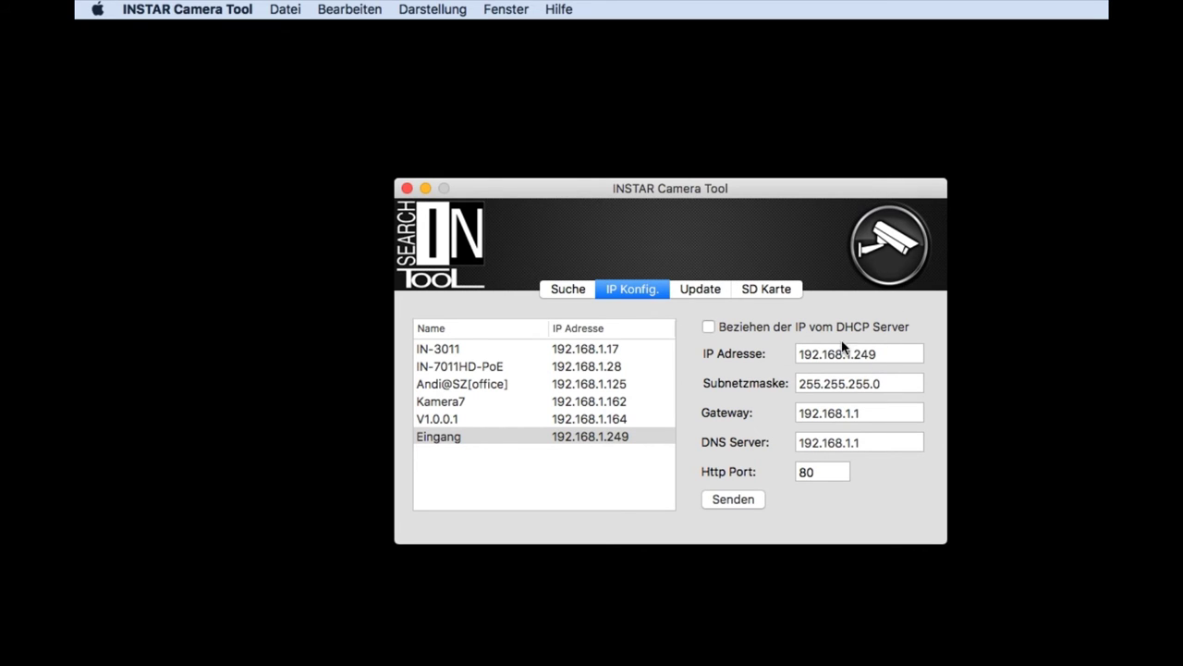
{"action": "left_click", "coordinate": [708, 327]}
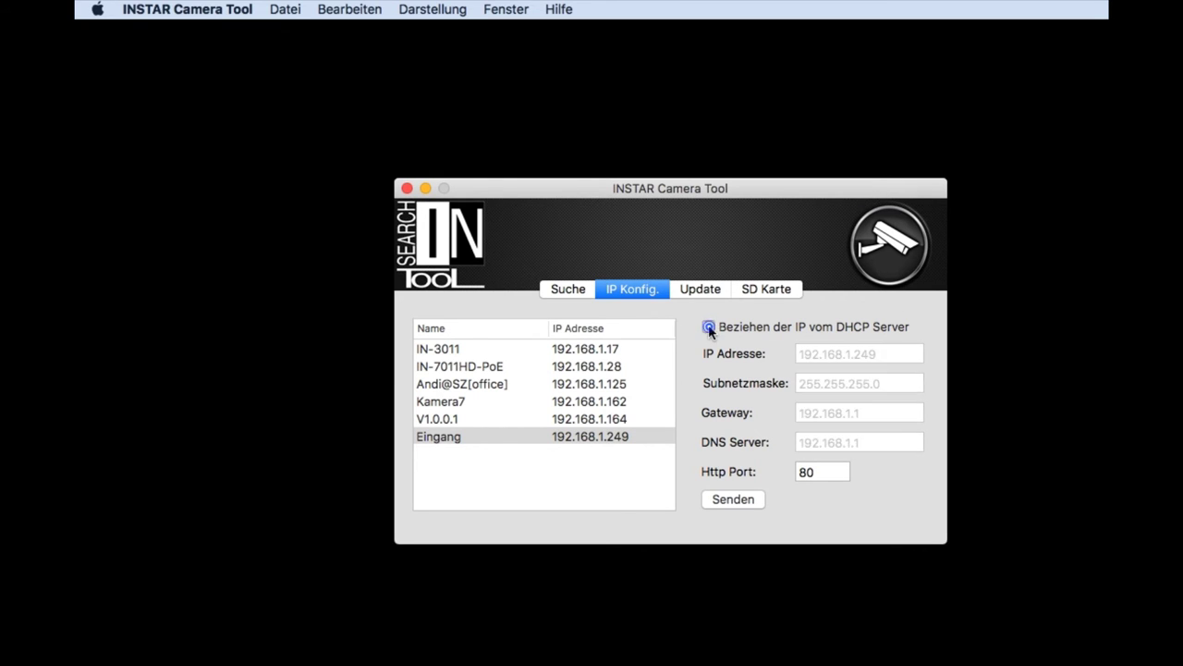
{"action": "left_click", "coordinate": [709, 327]}
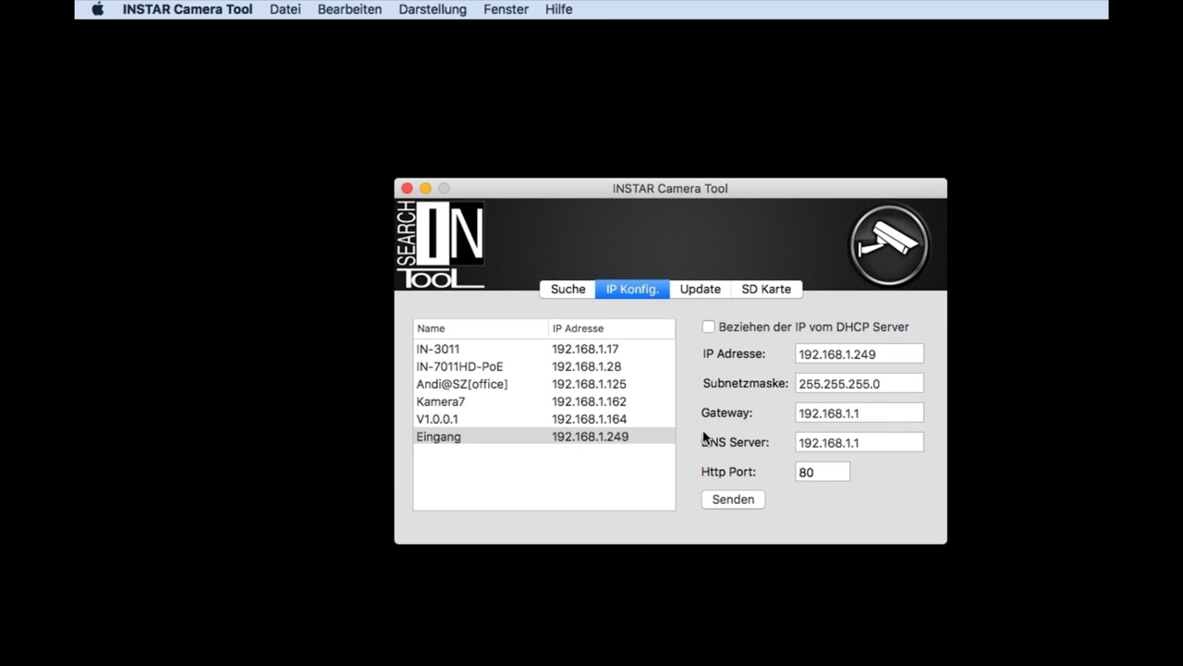
Examine the Eingang camera's update options for both WebUI and Firmware, ending on Firmware.
{"action": "left_click", "coordinate": [702, 292]}
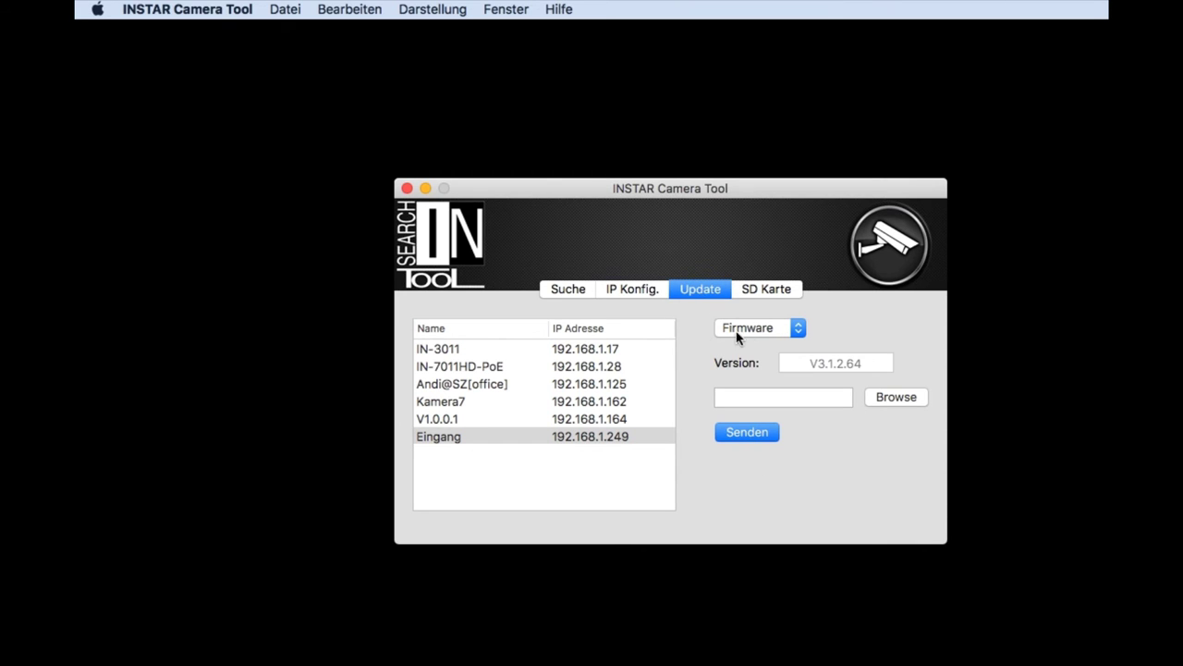
{"action": "left_click", "coordinate": [790, 332]}
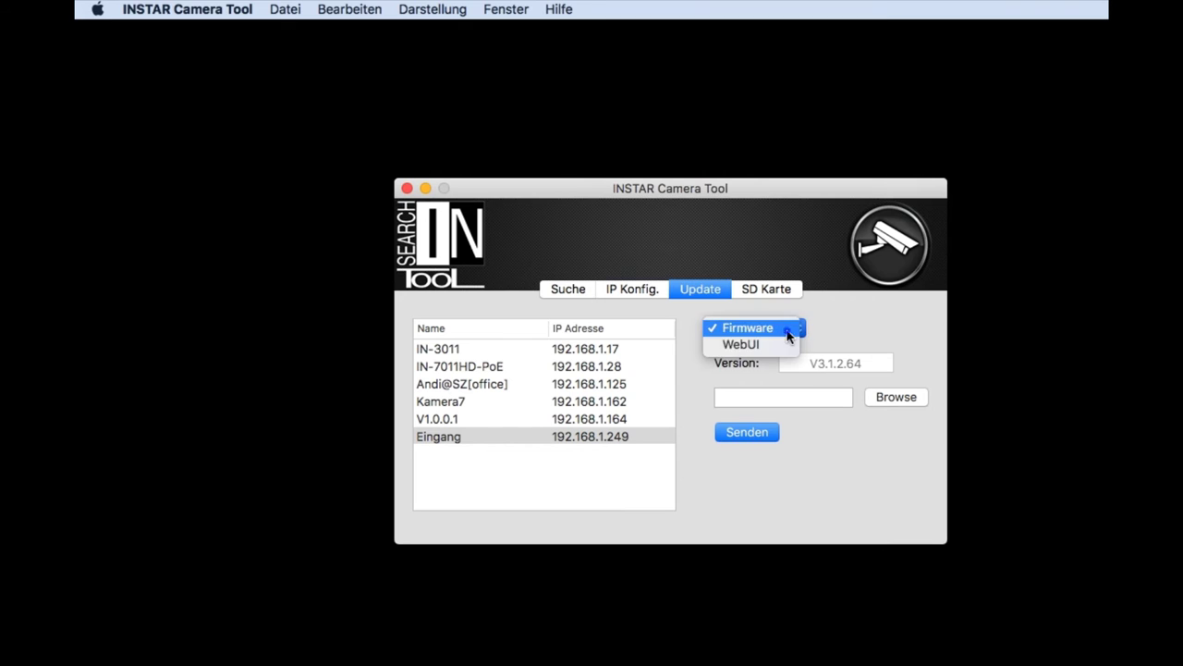
{"action": "left_click", "coordinate": [779, 343]}
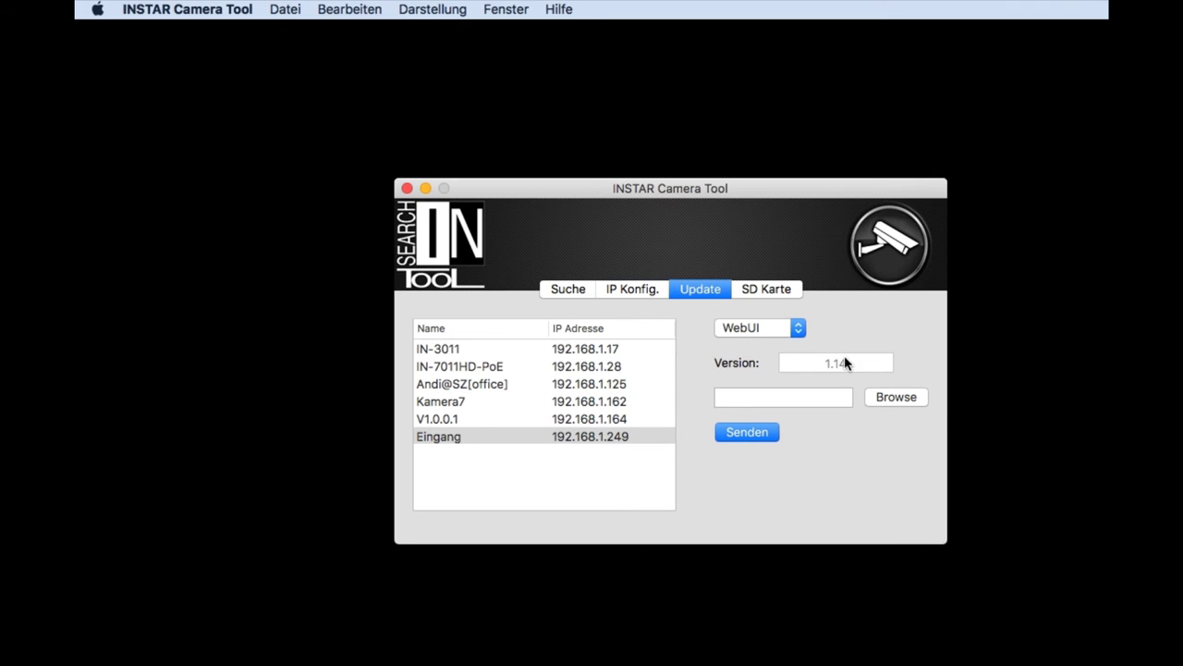
{"action": "left_click", "coordinate": [772, 331]}
{"action": "left_click", "coordinate": [756, 315]}
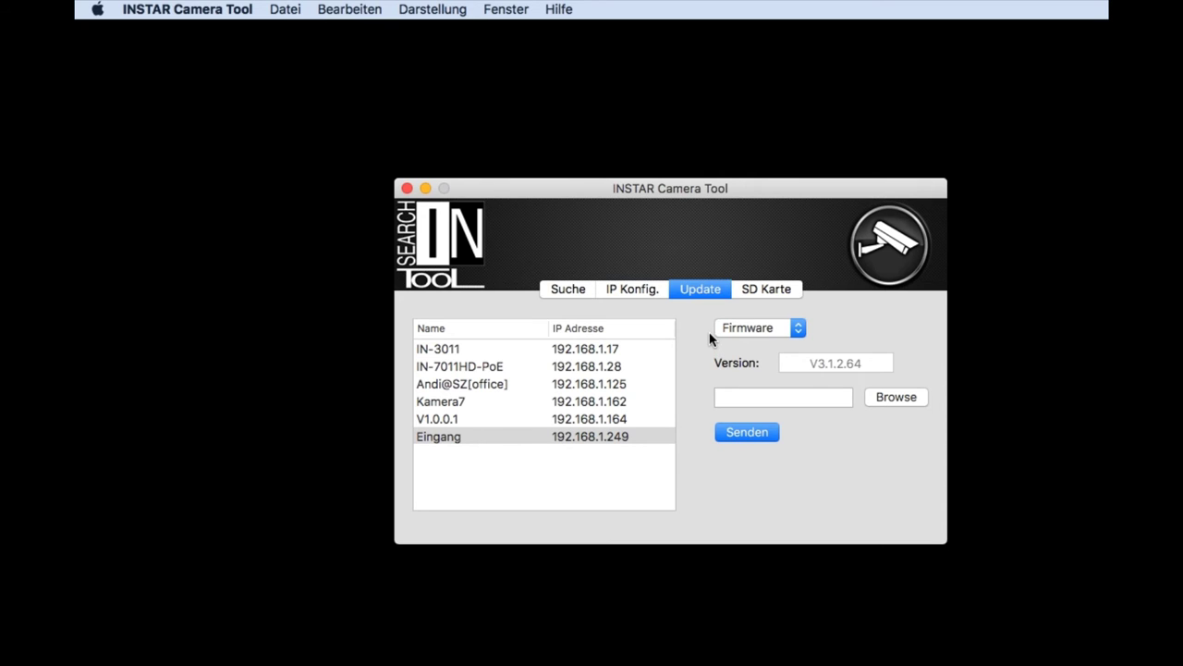
Open the SD card file browser of the Eingang camera and arrange its window beside the main window.
{"action": "left_click", "coordinate": [766, 289]}
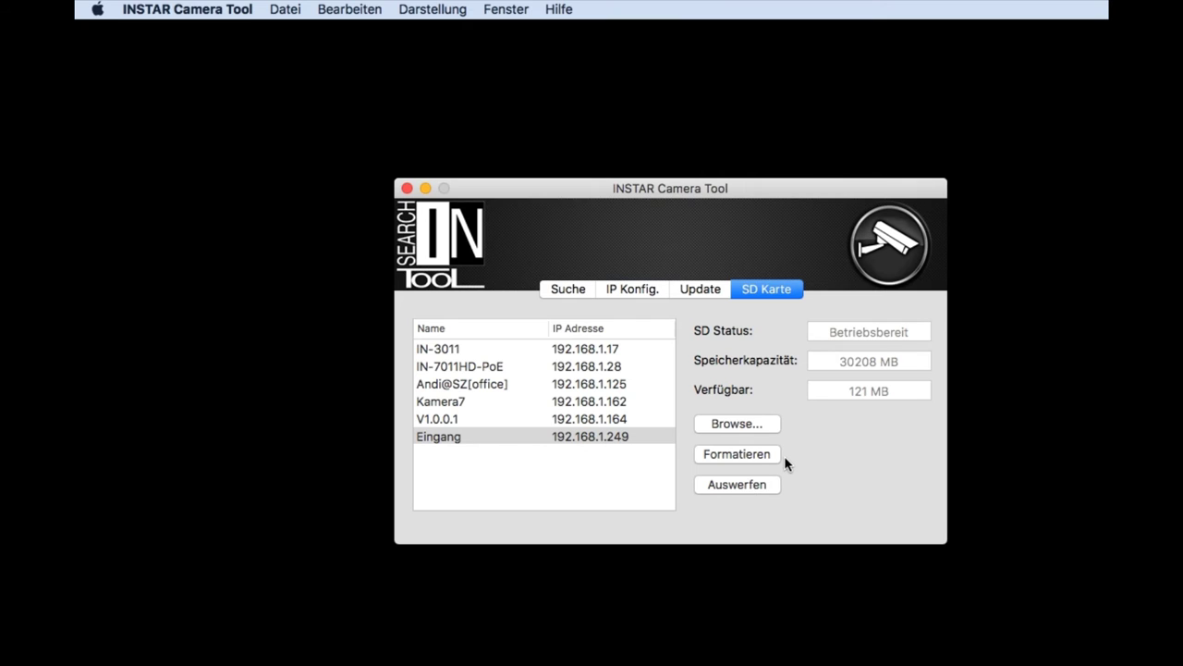
{"action": "left_click", "coordinate": [731, 421]}
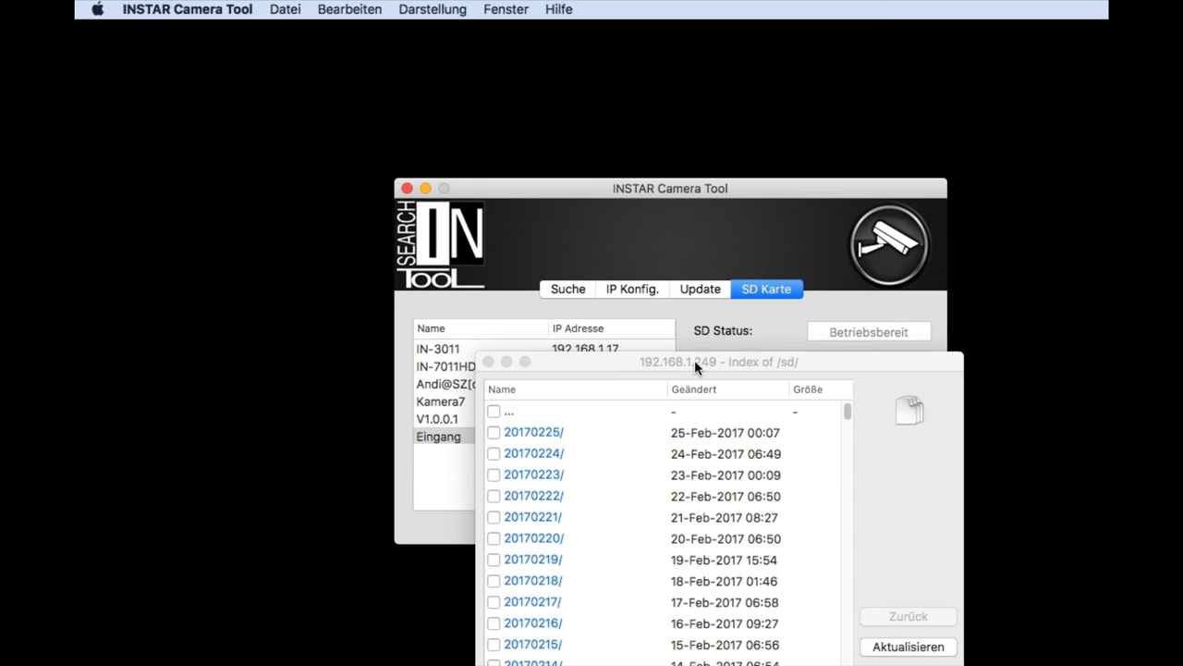
{"action": "left_click_drag", "start_coordinate": [695, 360], "coordinate": [533, 211]}
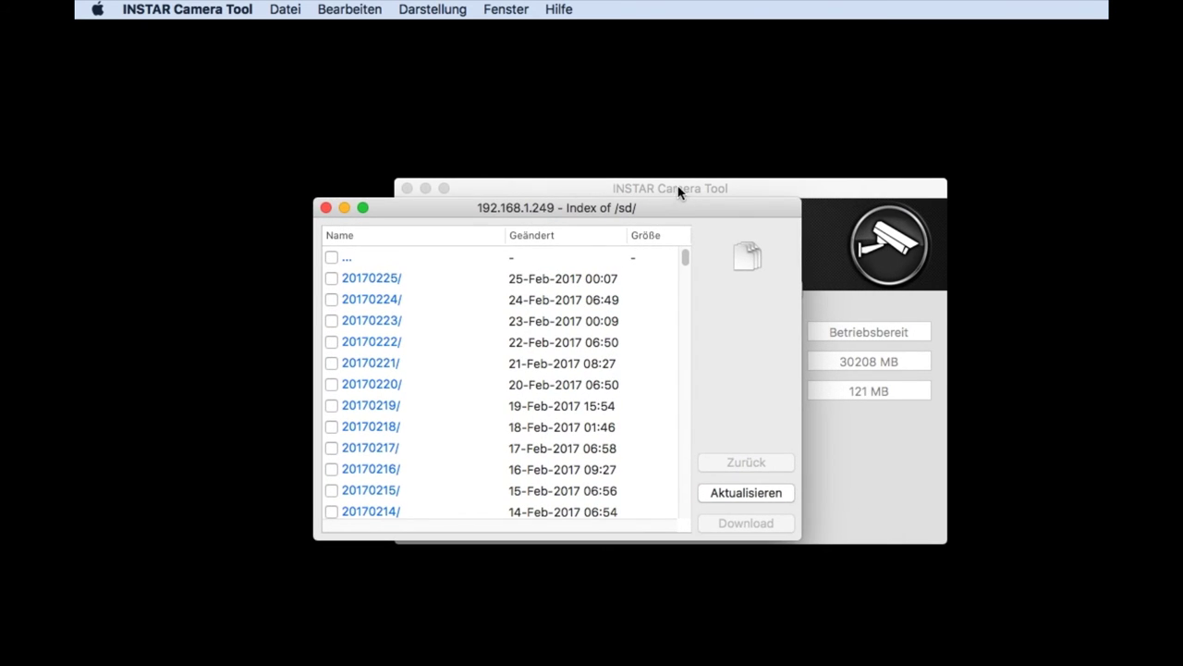
{"action": "left_click_drag", "start_coordinate": [679, 192], "coordinate": [1100, 128]}
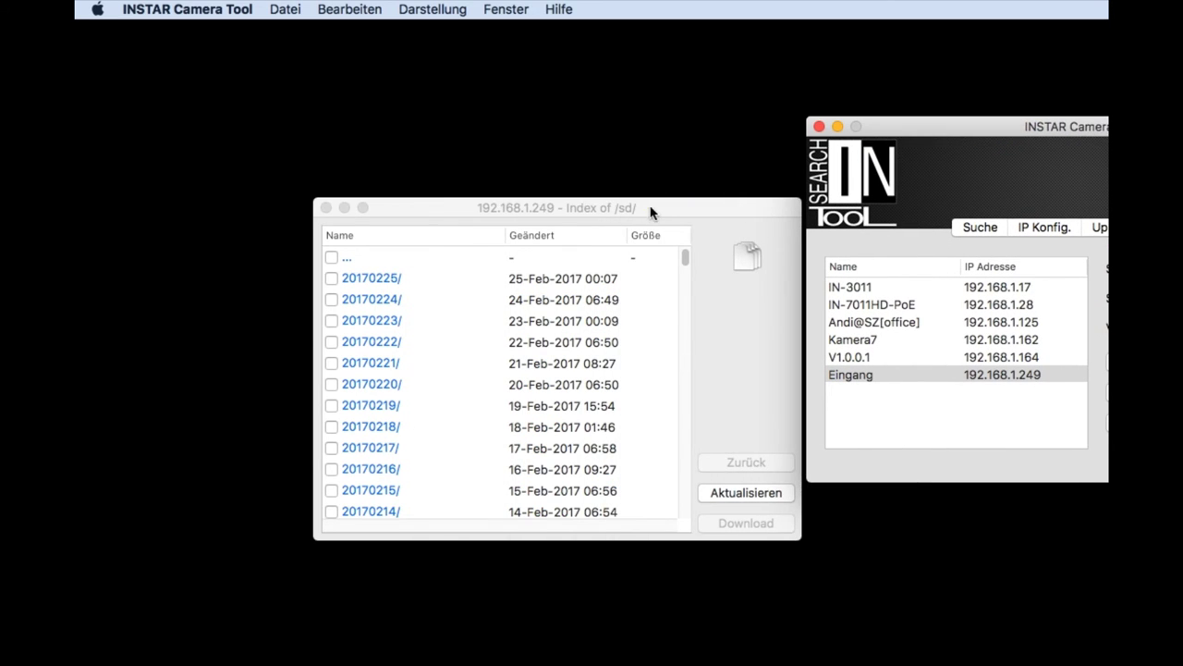
{"action": "left_click_drag", "start_coordinate": [650, 213], "coordinate": [635, 139]}
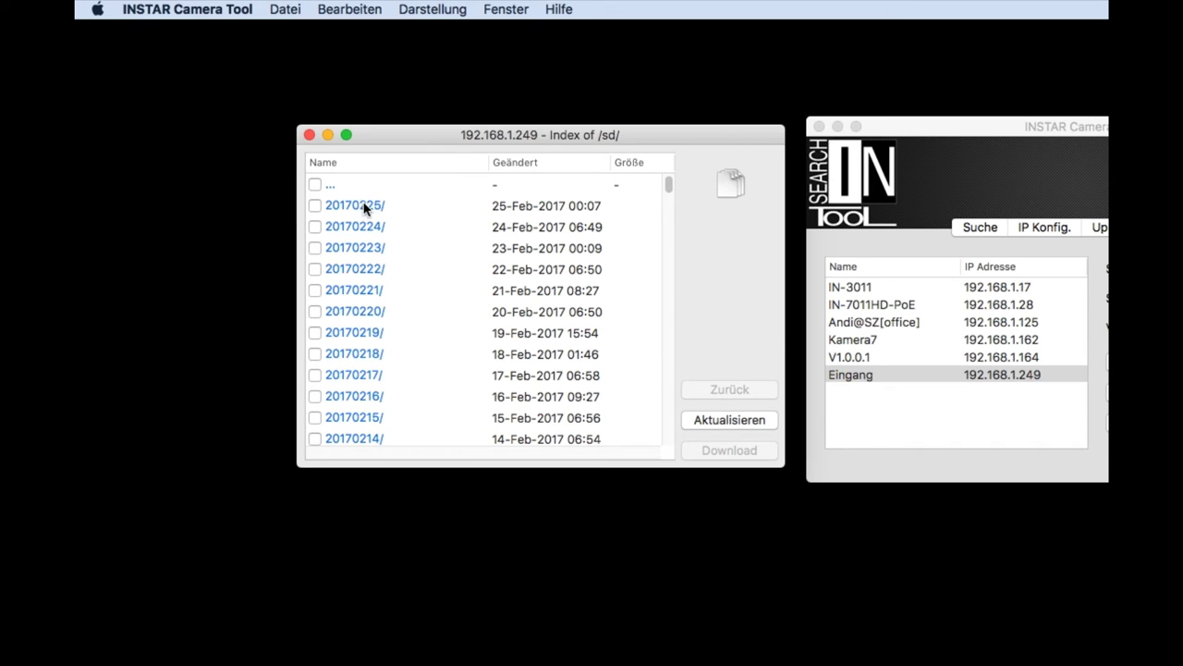
Open the 20170220 folder on the SD card.
{"action": "left_click", "coordinate": [360, 311]}
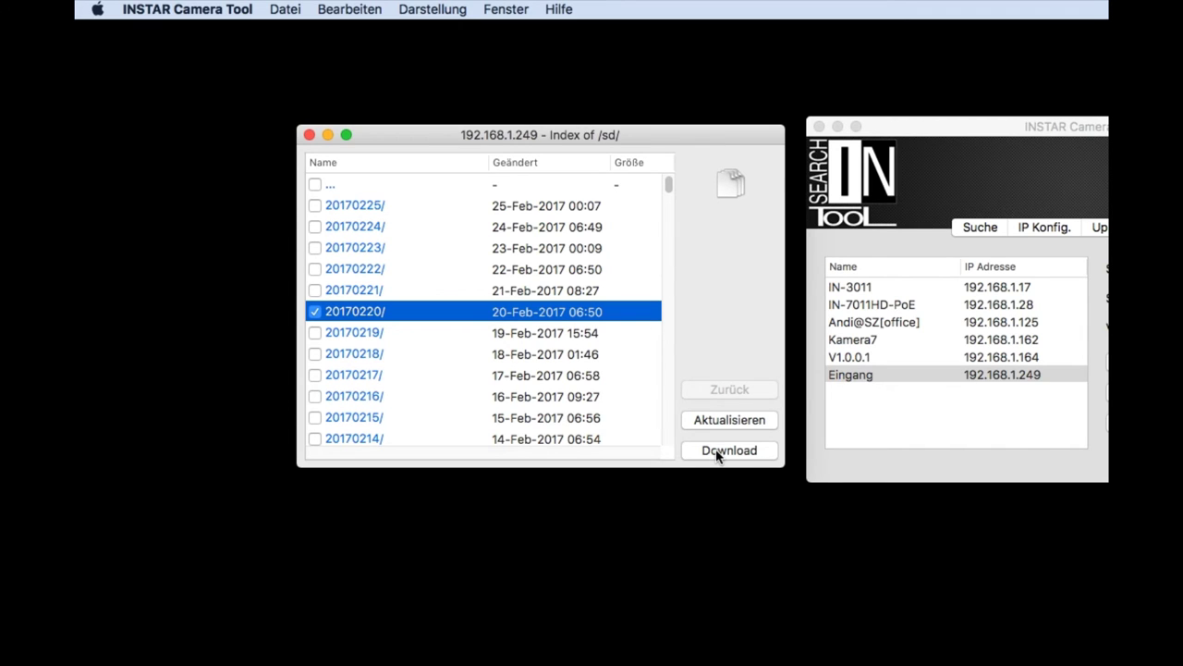
{"action": "double_click", "coordinate": [352, 315]}
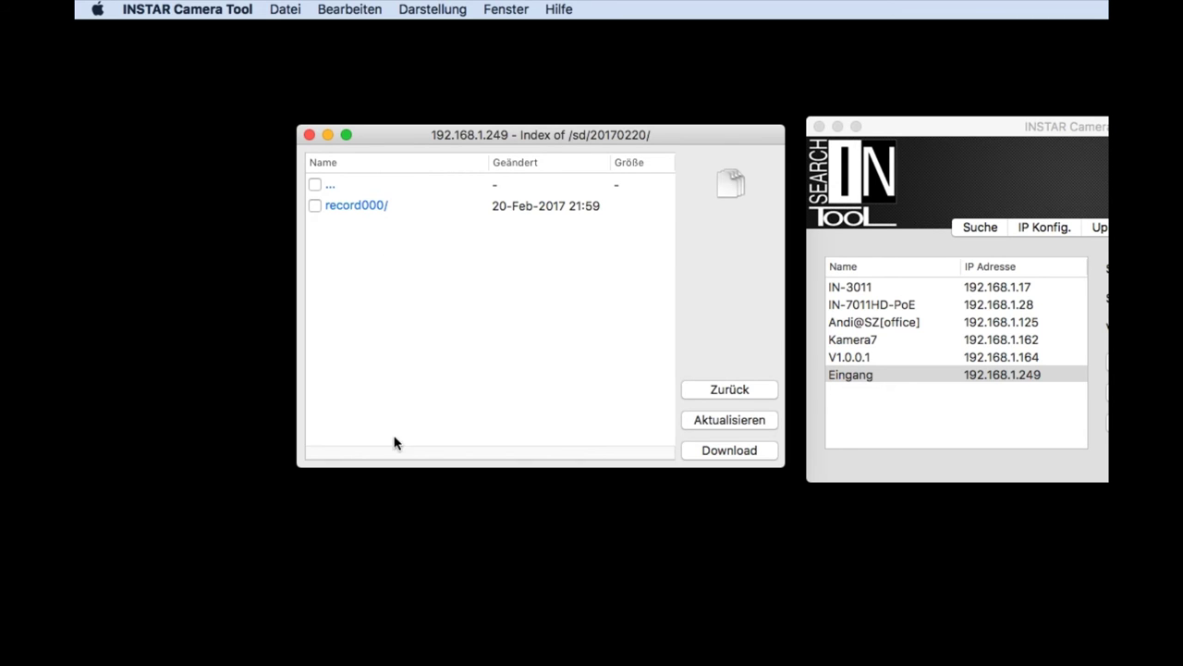
Try selecting the entire contents of the 20170220 folder and only its record000 subfolder, clearing each selection.
{"action": "left_click", "coordinate": [315, 185]}
{"action": "left_click", "coordinate": [316, 205]}
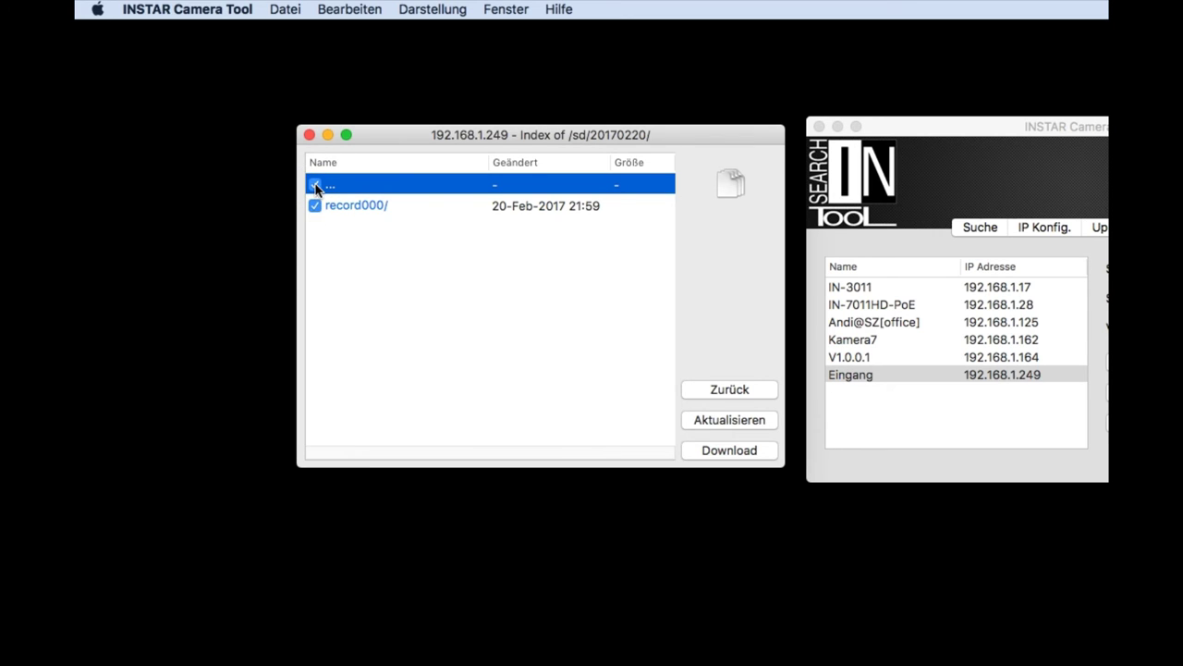
{"action": "left_click", "coordinate": [314, 186]}
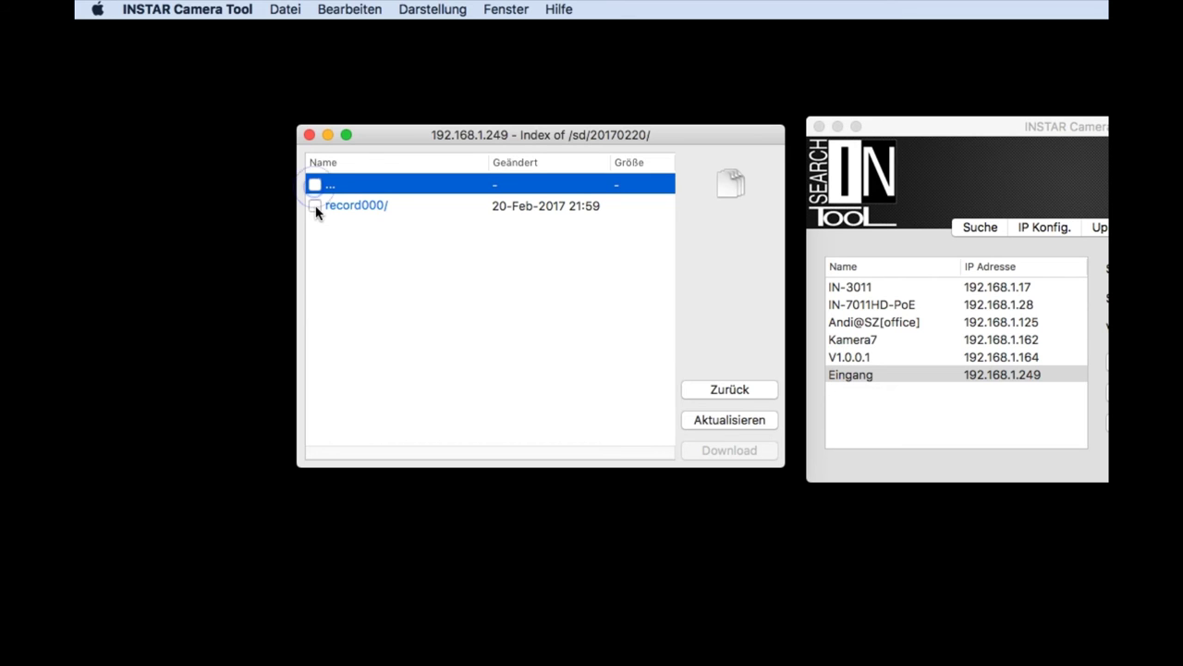
{"action": "left_click", "coordinate": [315, 206]}
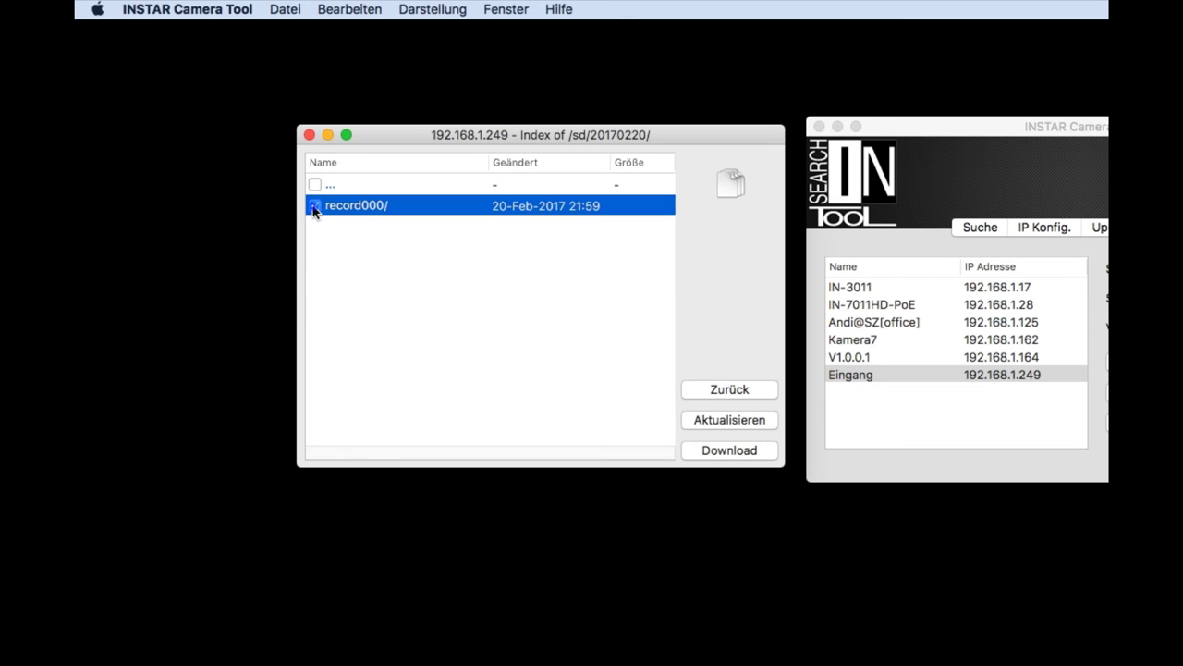
{"action": "left_click", "coordinate": [314, 206]}
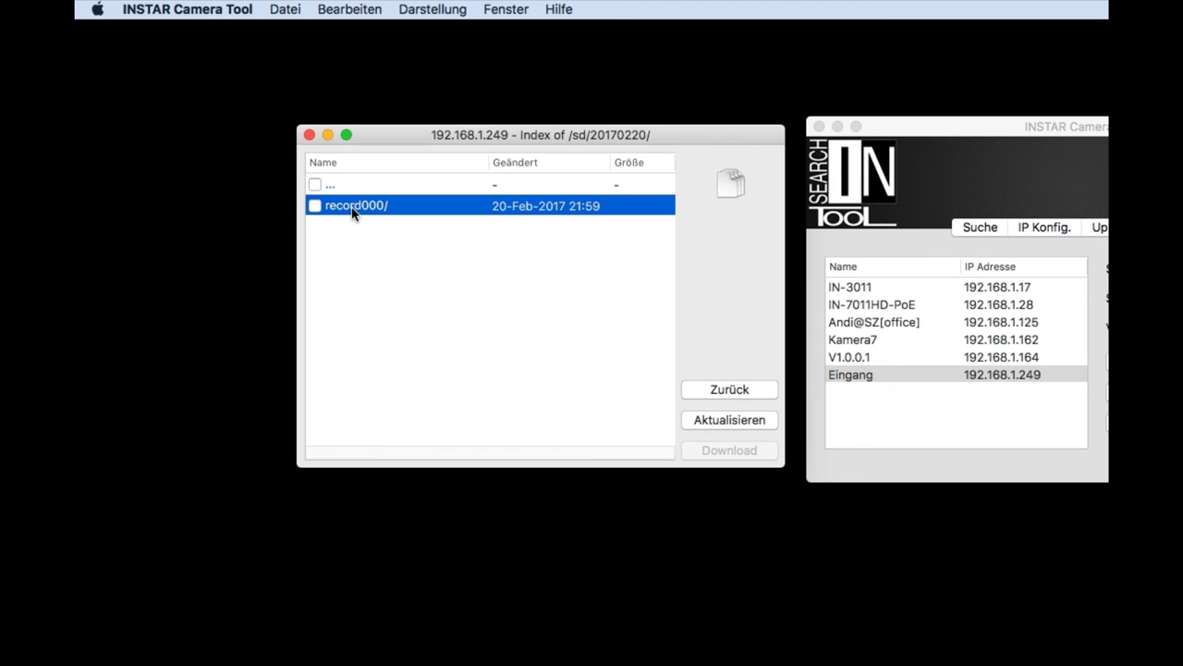
Open the record000 subfolder and look through its list of recordings.
{"action": "double_click", "coordinate": [354, 206]}
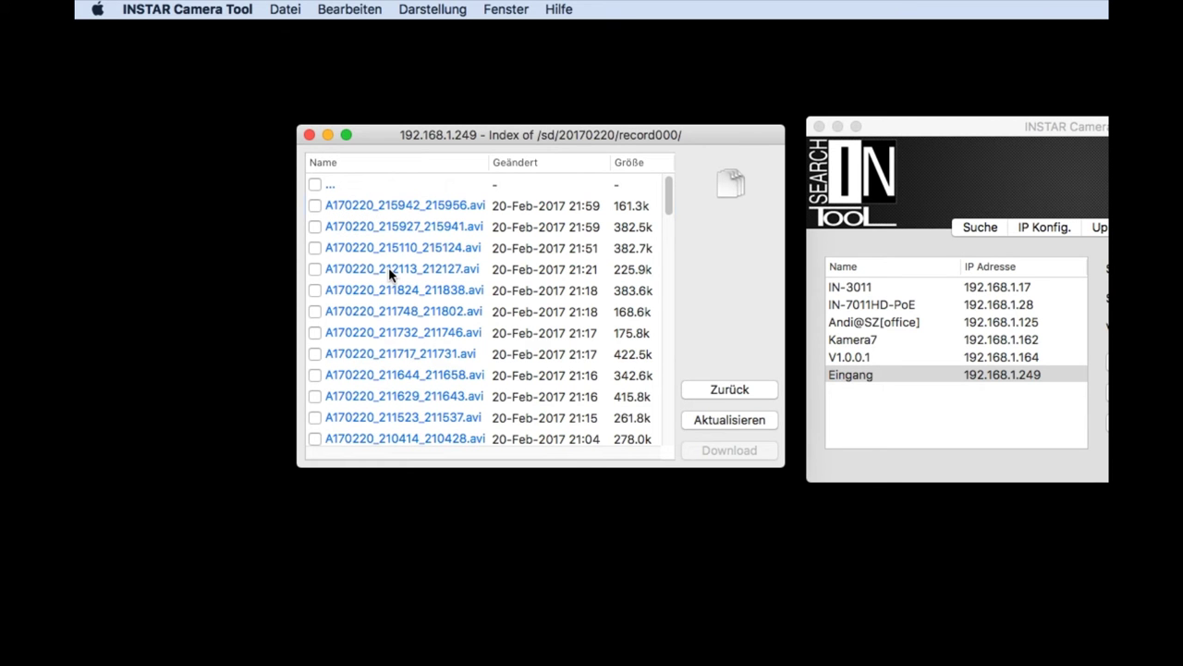
{"action": "scroll", "coordinate": [390, 267], "scroll_direction": "down", "scroll_amount": 10}
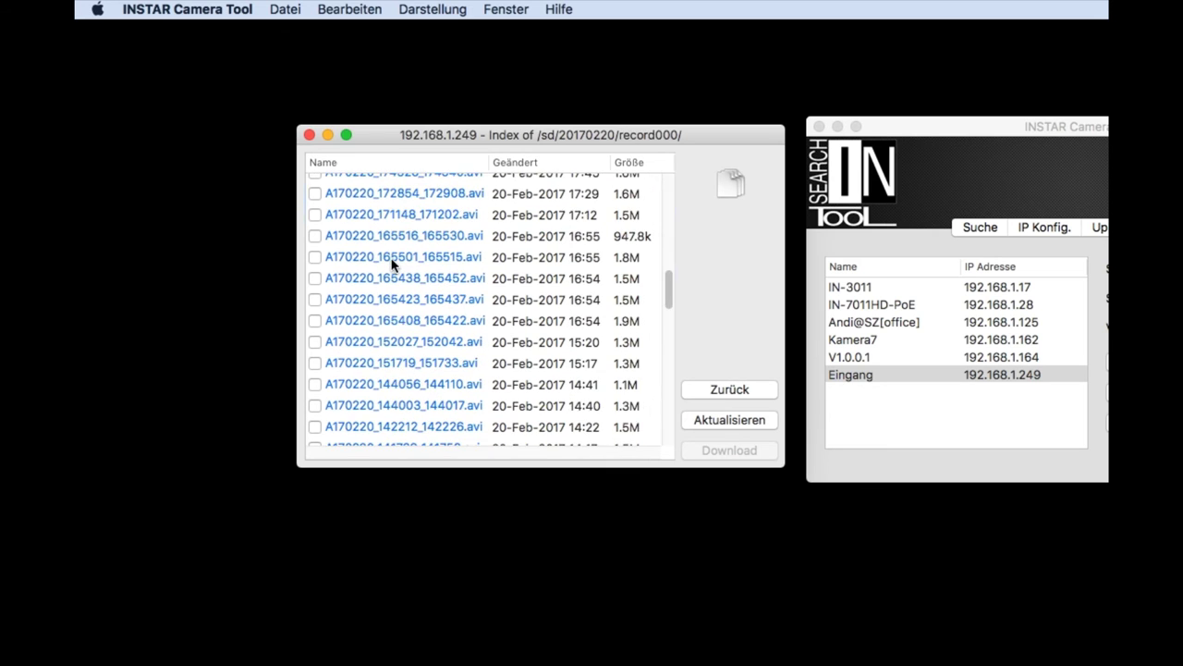
{"action": "scroll", "coordinate": [390, 265], "scroll_direction": "up", "scroll_amount": 10}
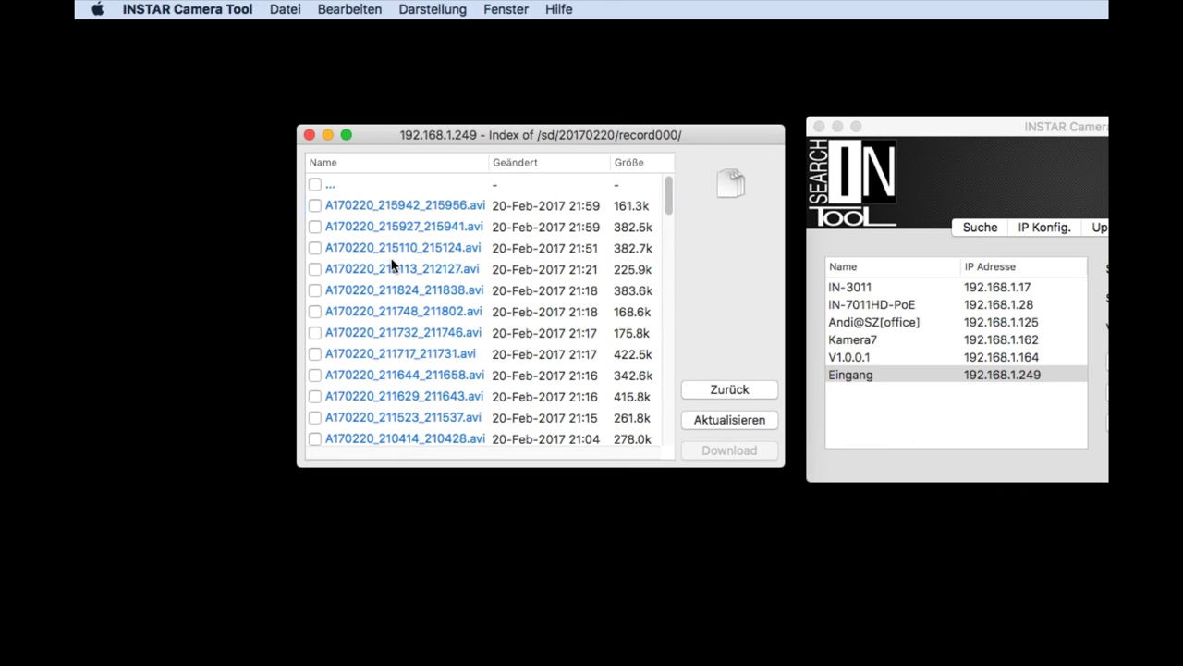
Try selecting three individual recordings and all files in record000, and clear the whole selection.
{"action": "left_click", "coordinate": [314, 269]}
{"action": "left_click", "coordinate": [316, 312]}
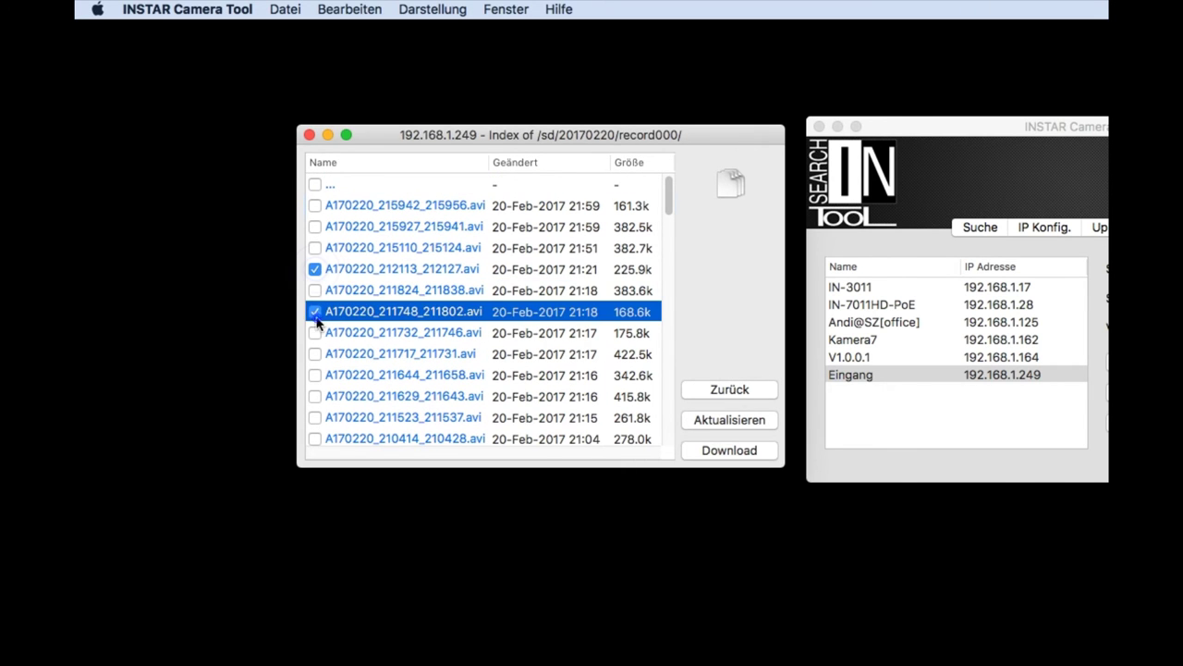
{"action": "left_click", "coordinate": [314, 397]}
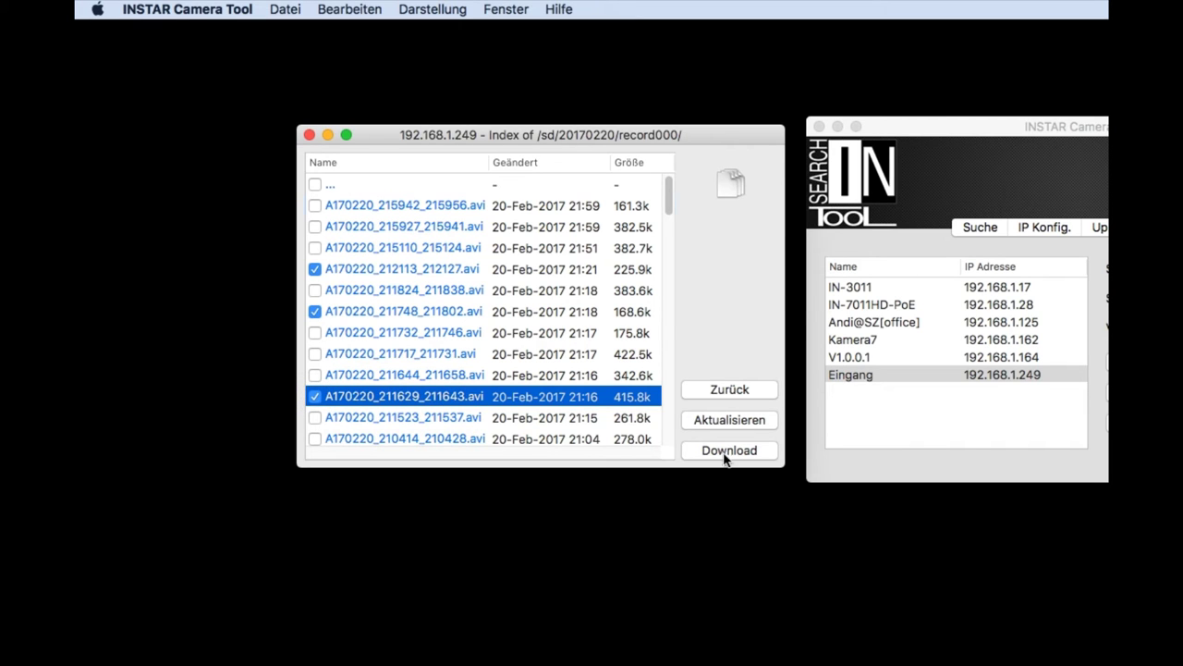
{"action": "left_click", "coordinate": [316, 186]}
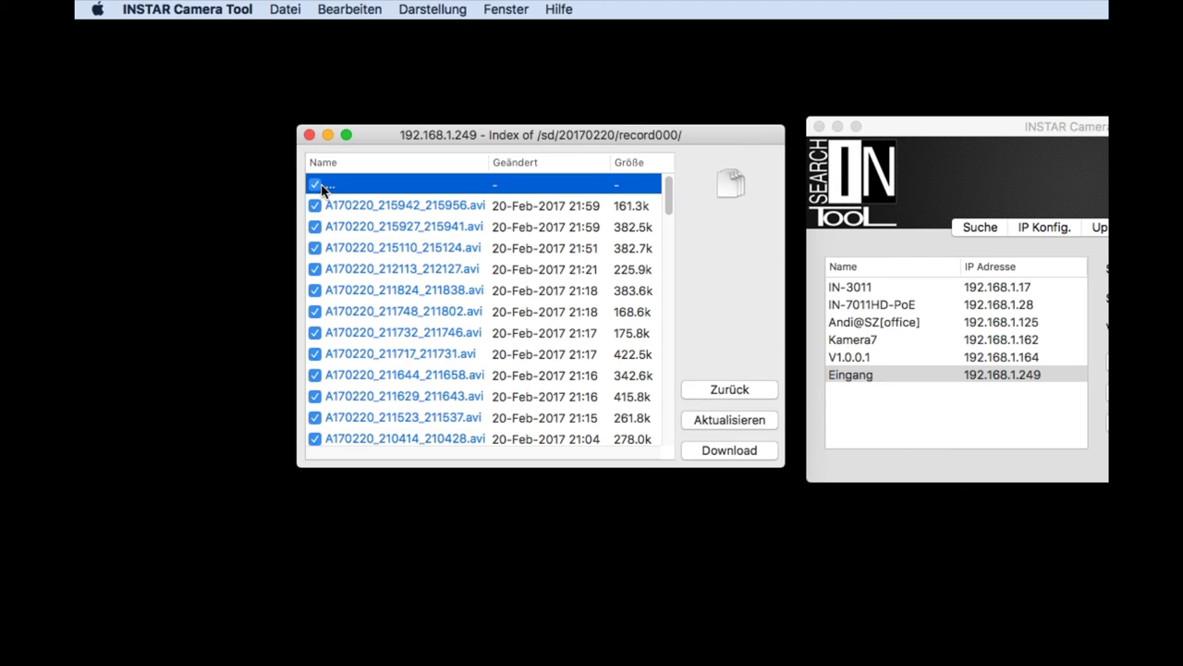
{"action": "left_click", "coordinate": [315, 185]}
Select the recordings A170220_215110_215124.avi, A170220_211824_211838.avi and A170220_211717_211731.avi.
{"action": "left_click", "coordinate": [316, 248]}
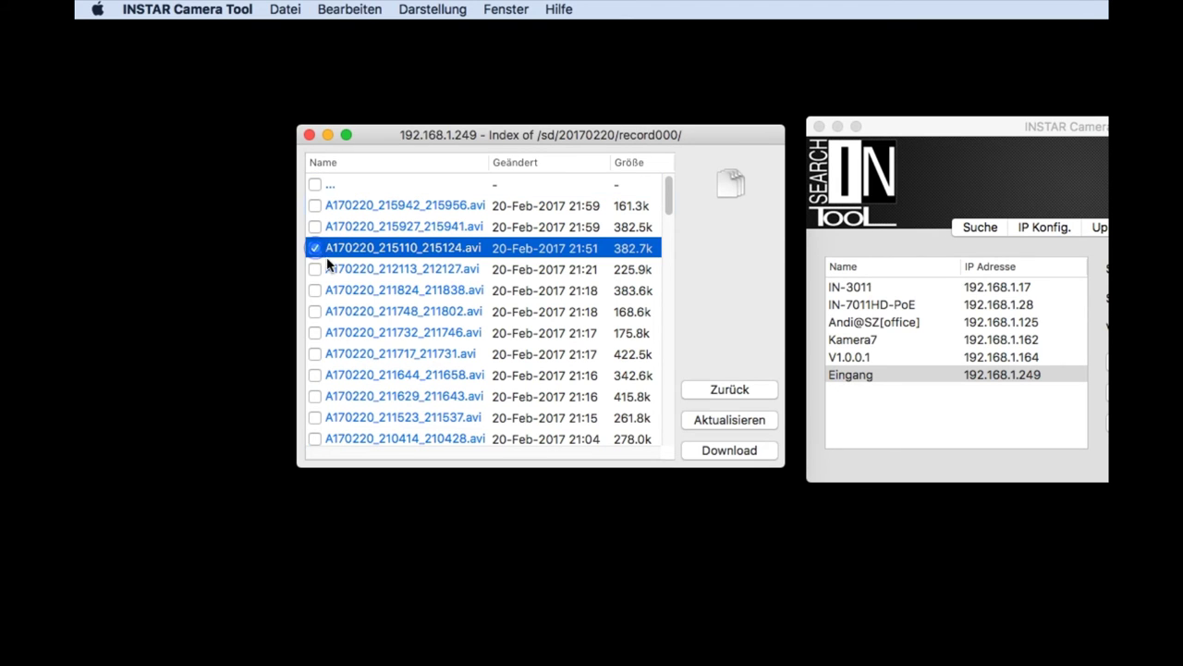
{"action": "left_click", "coordinate": [316, 290]}
{"action": "left_click", "coordinate": [316, 354]}
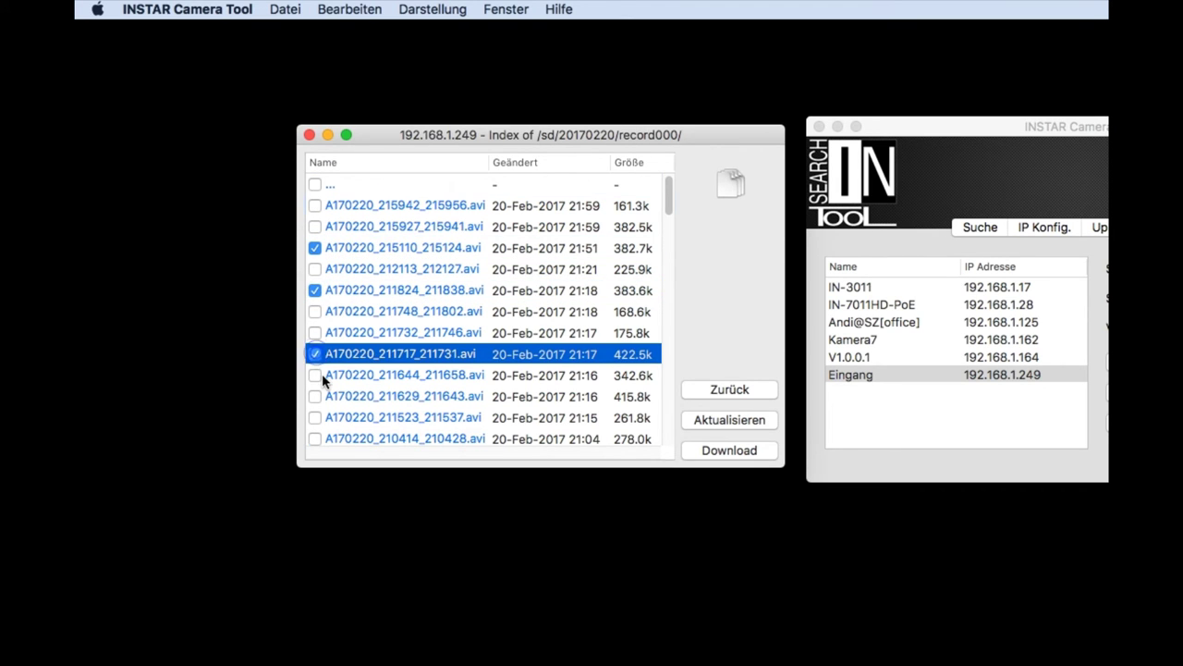
Download the three selected recordings to the Schreibtisch folder.
{"action": "left_click", "coordinate": [717, 451]}
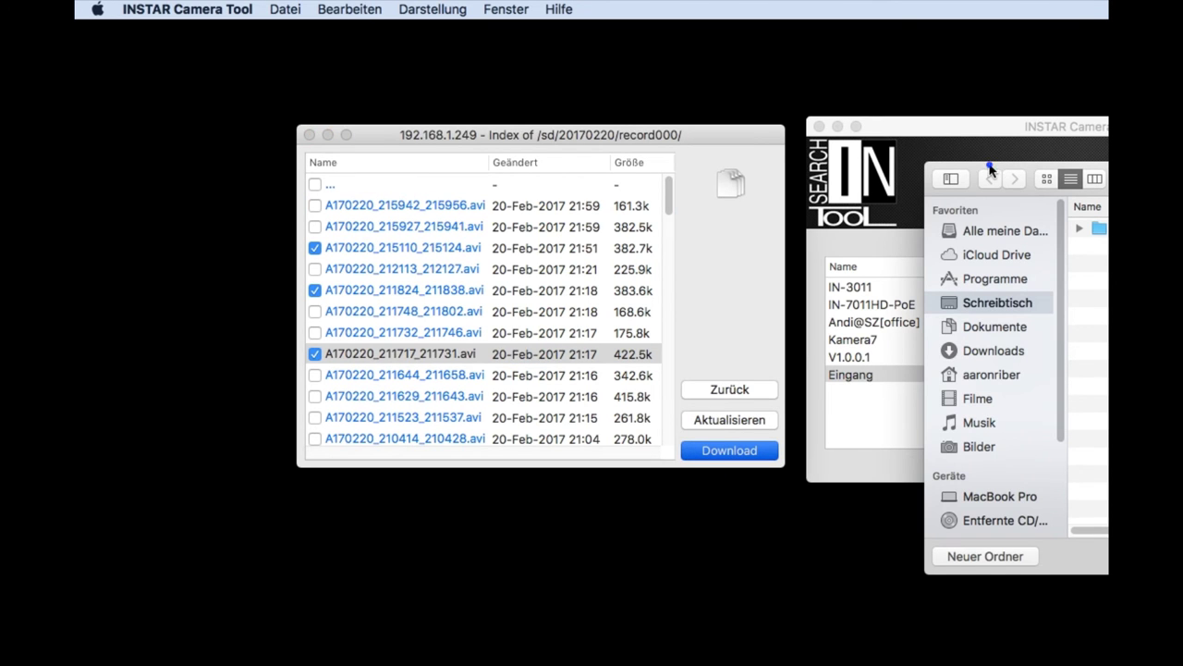
{"action": "left_click_drag", "start_coordinate": [997, 167], "coordinate": [278, 98]}
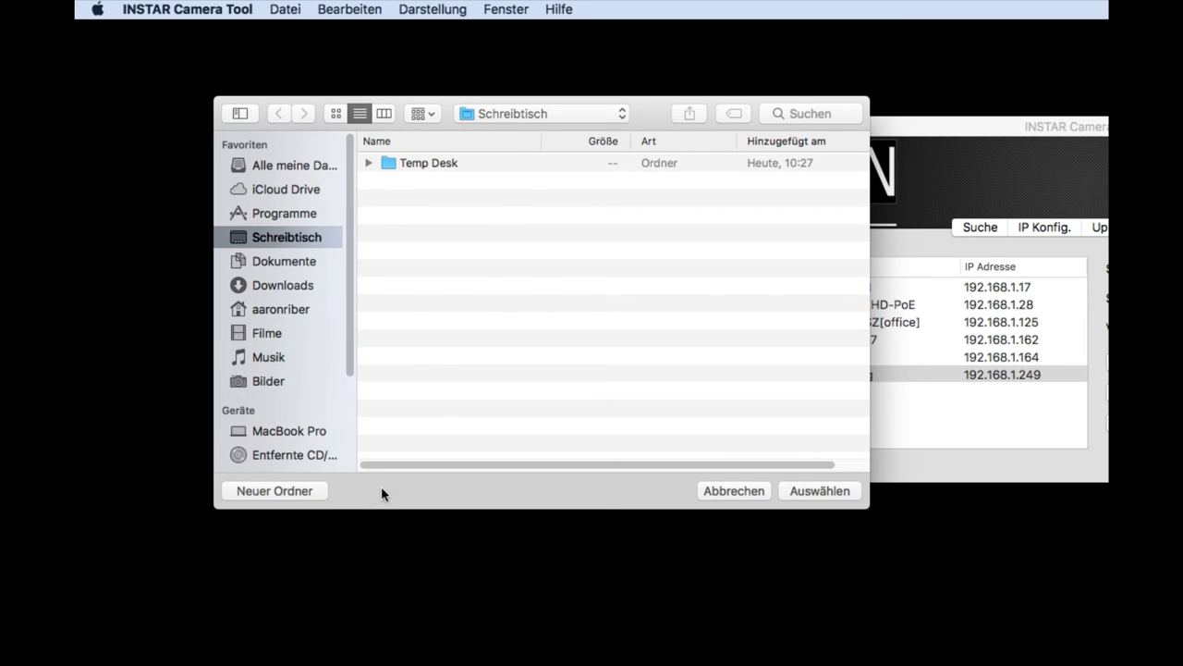
{"action": "left_click", "coordinate": [826, 491]}
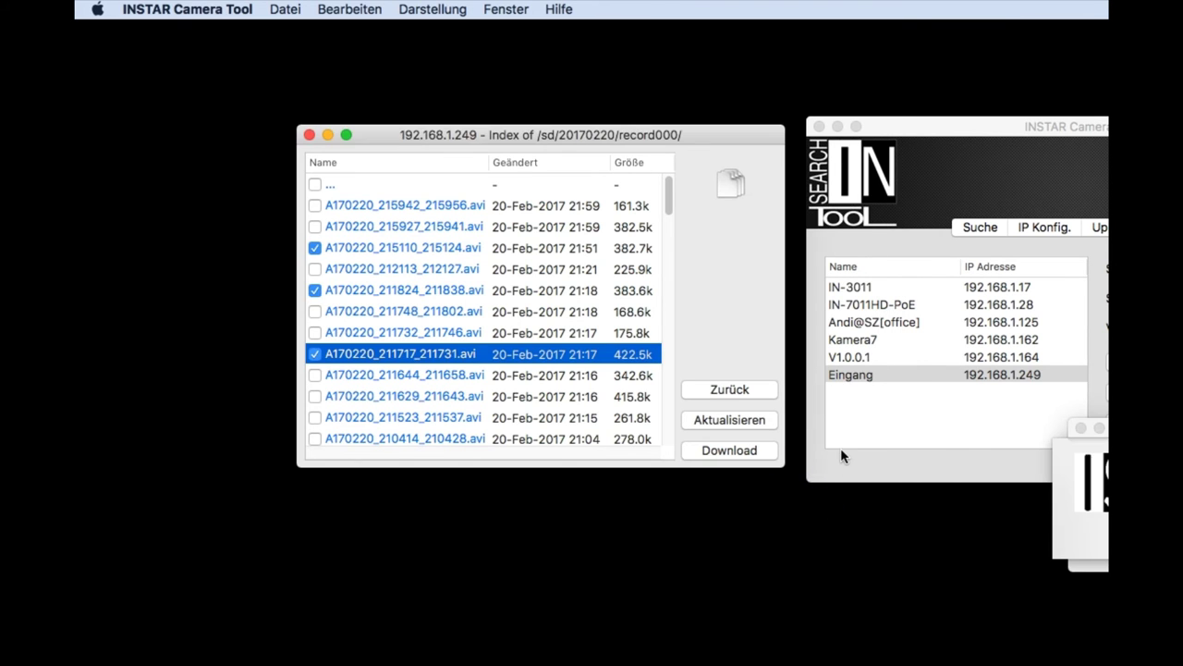
{"action": "left_click_drag", "start_coordinate": [1106, 428], "coordinate": [599, 205]}
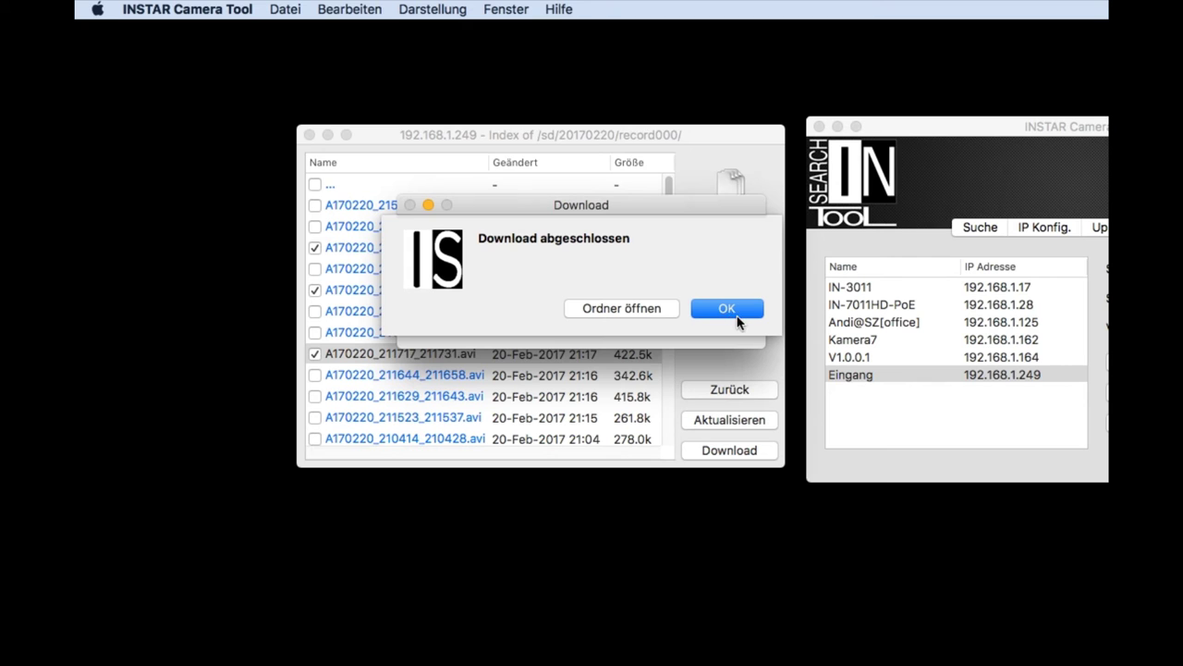
Open the download folder in Finder, check the recordings under 20170220/Videos, and close the window.
{"action": "left_click", "coordinate": [606, 310]}
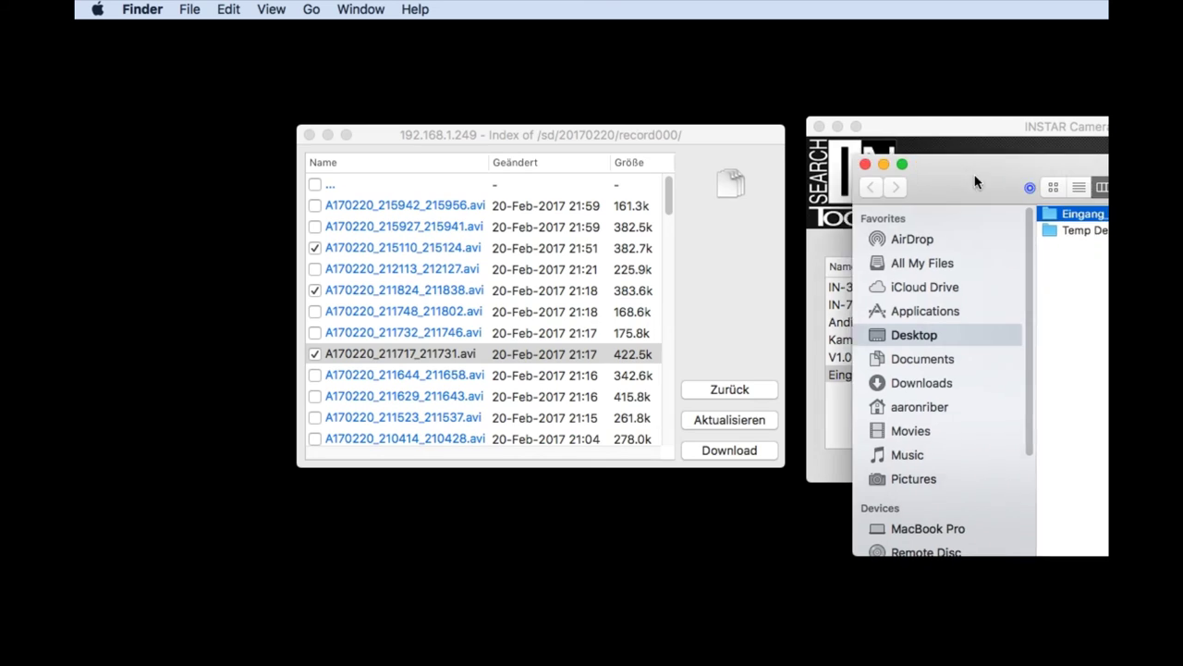
{"action": "left_click_drag", "start_coordinate": [978, 182], "coordinate": [279, 97]}
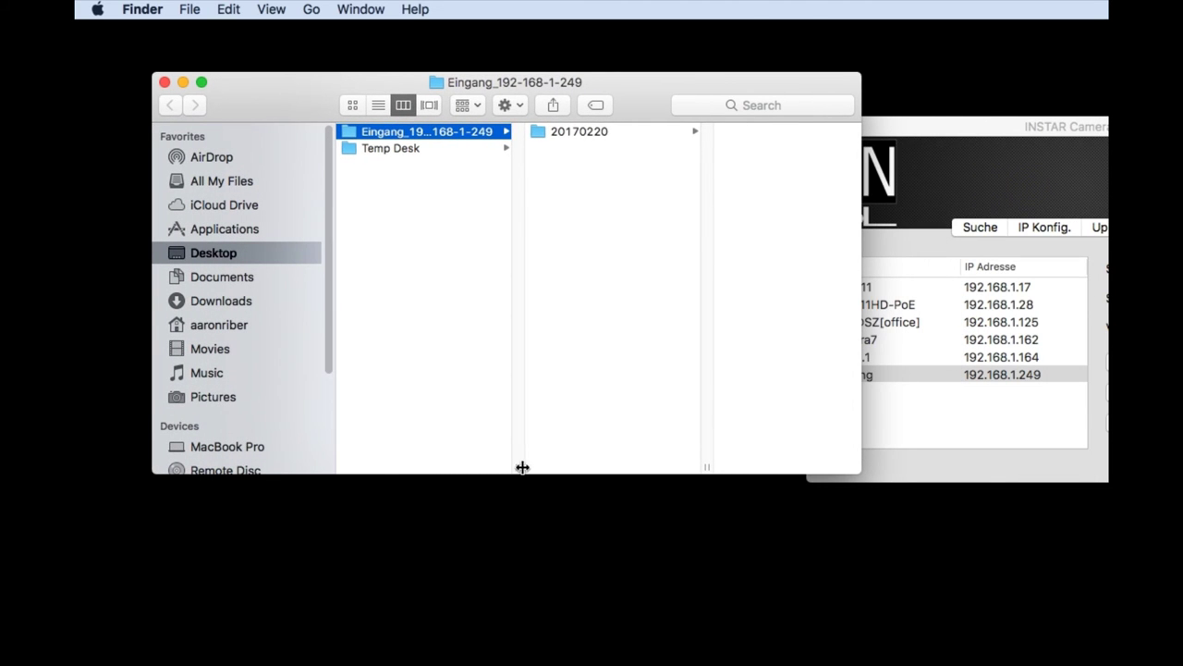
{"action": "left_click_drag", "start_coordinate": [518, 467], "coordinate": [591, 475]}
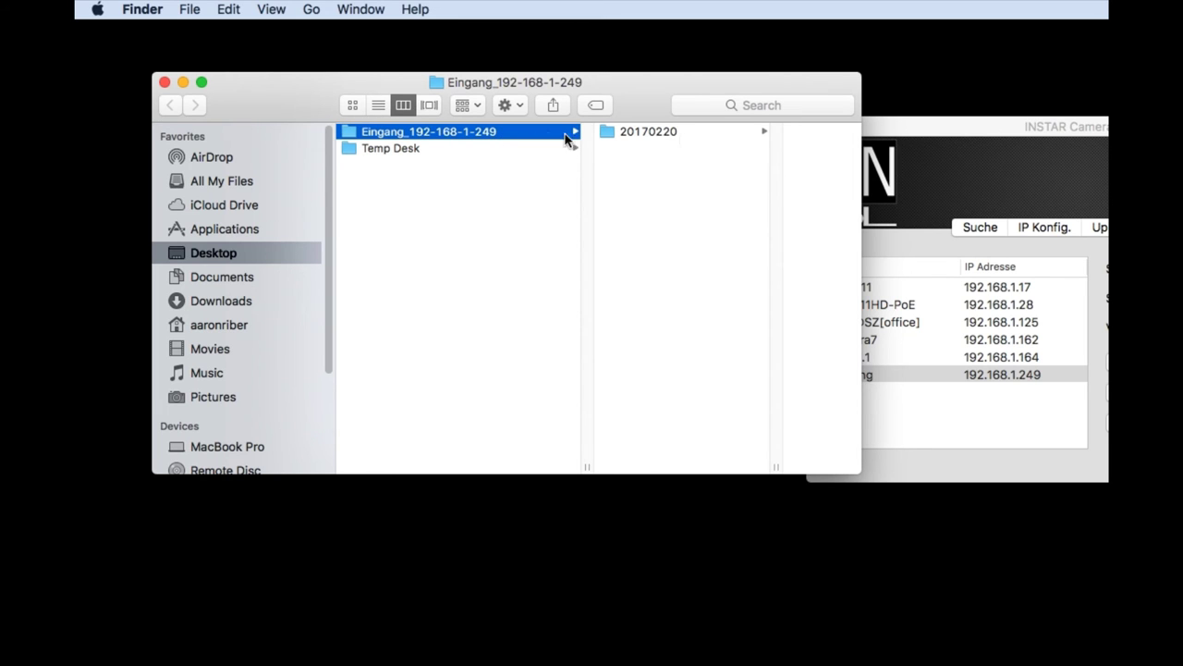
{"action": "left_click", "coordinate": [654, 132]}
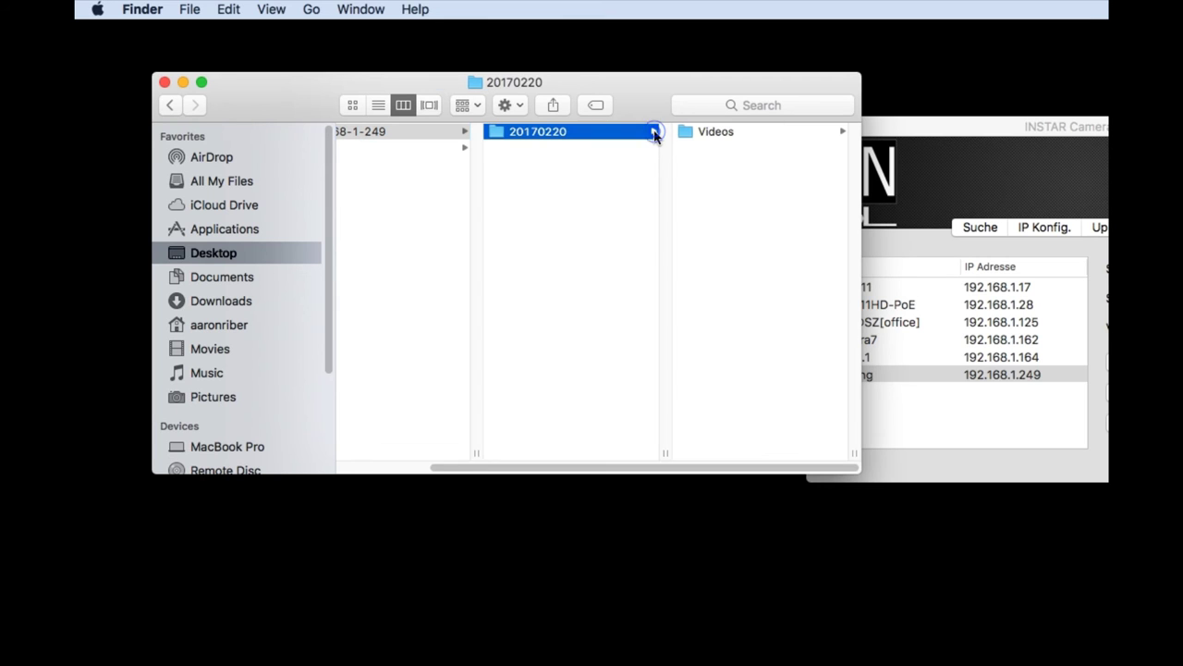
{"action": "left_click", "coordinate": [719, 132]}
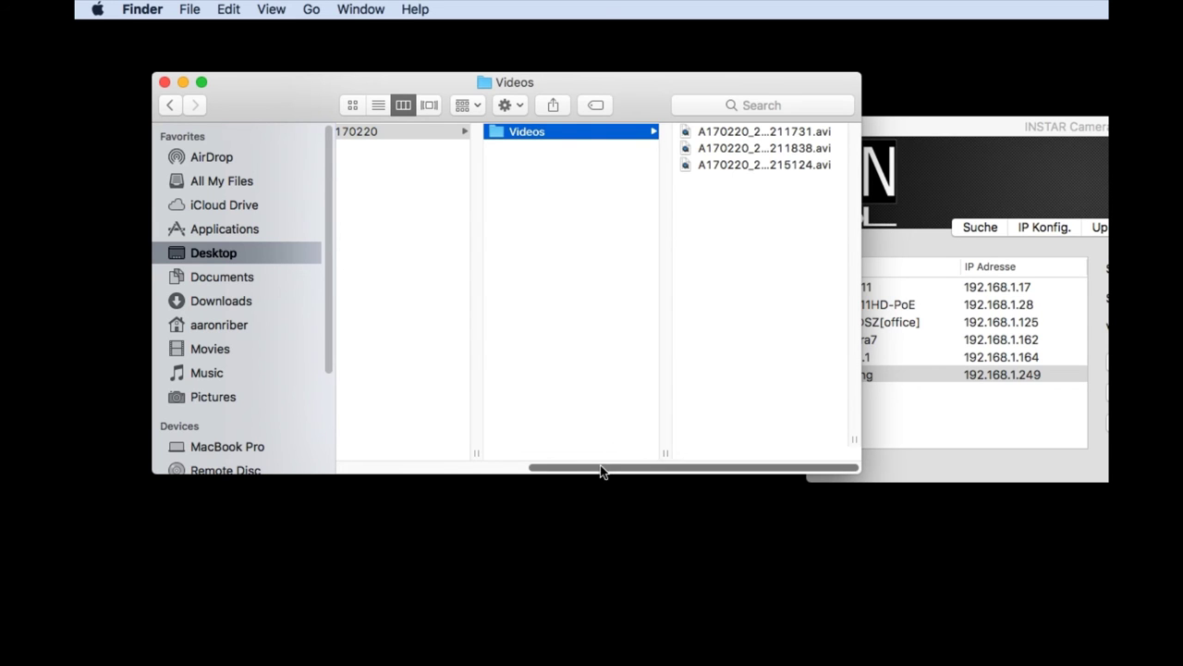
{"action": "left_click_drag", "start_coordinate": [601, 465], "coordinate": [500, 465]}
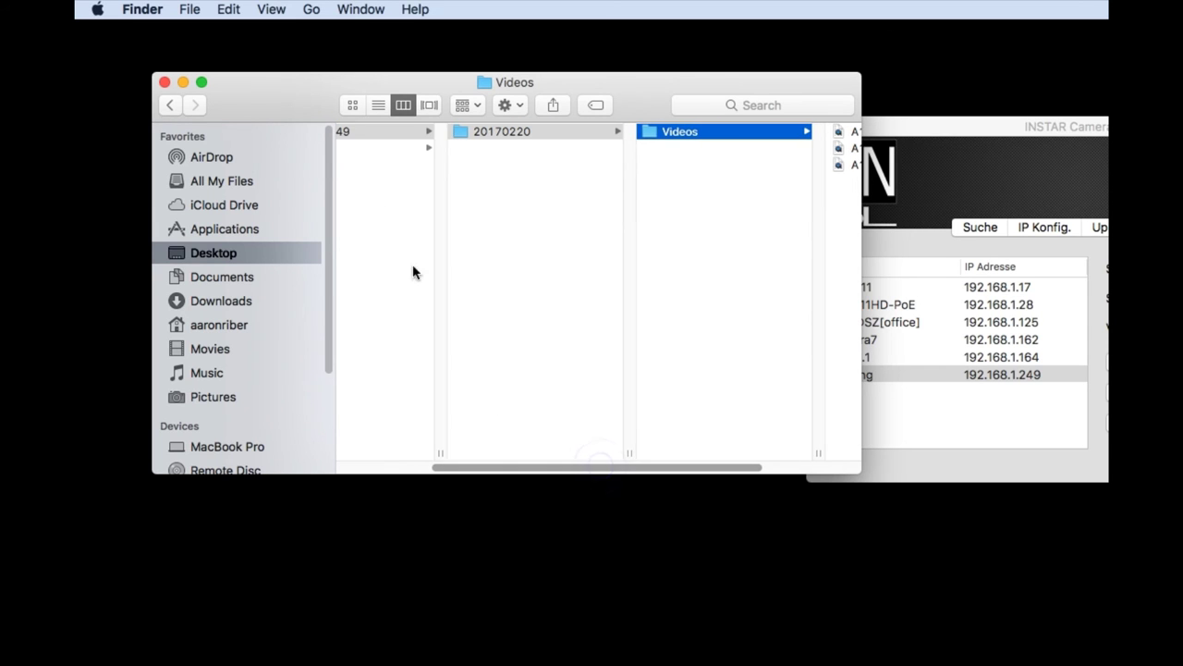
{"action": "left_click", "coordinate": [165, 84]}
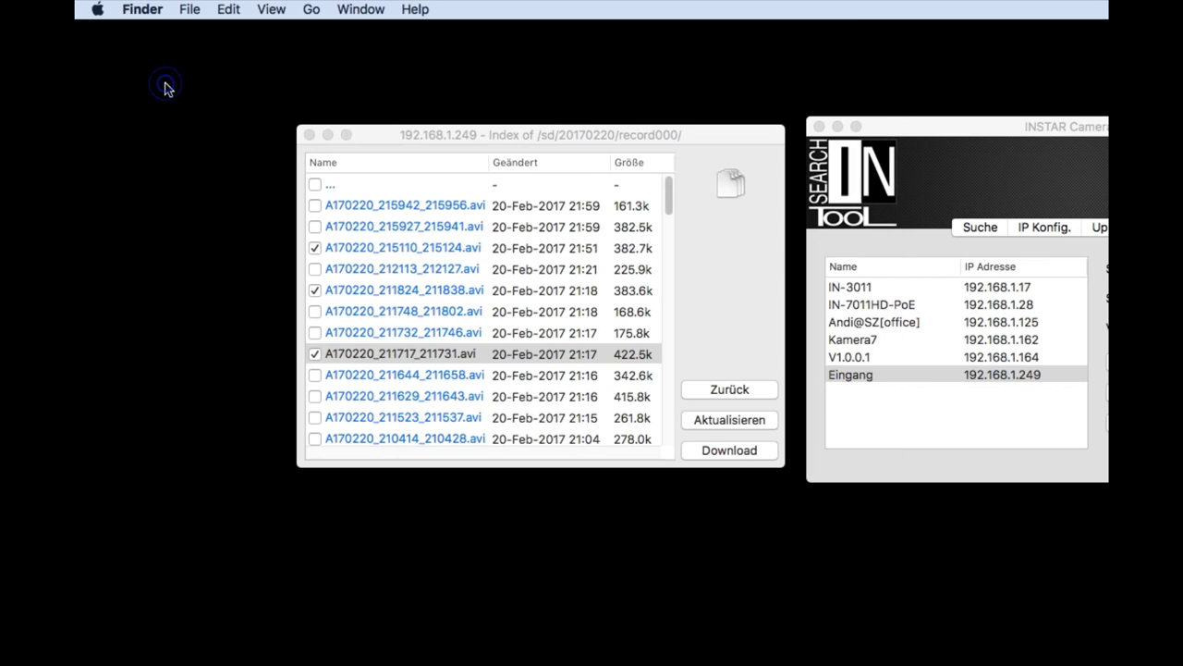
Return to the SD card's top-level folder and select the day folders 20170224, 20170223 and 20170222.
{"action": "left_click", "coordinate": [333, 191]}
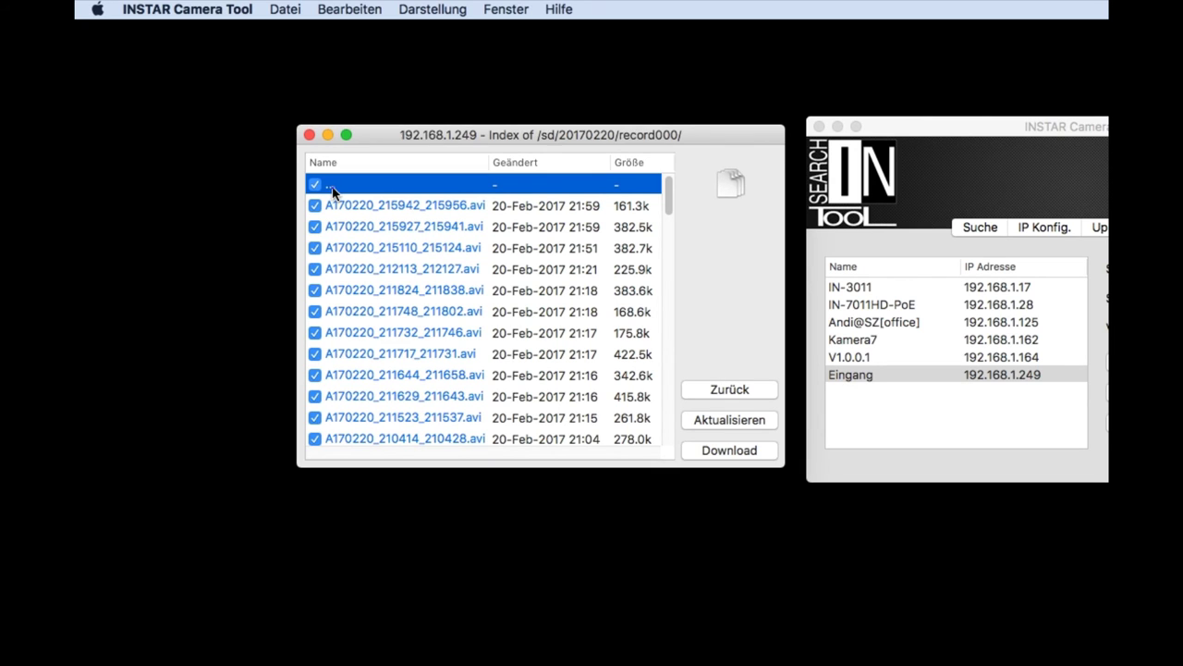
{"action": "double_click", "coordinate": [333, 191]}
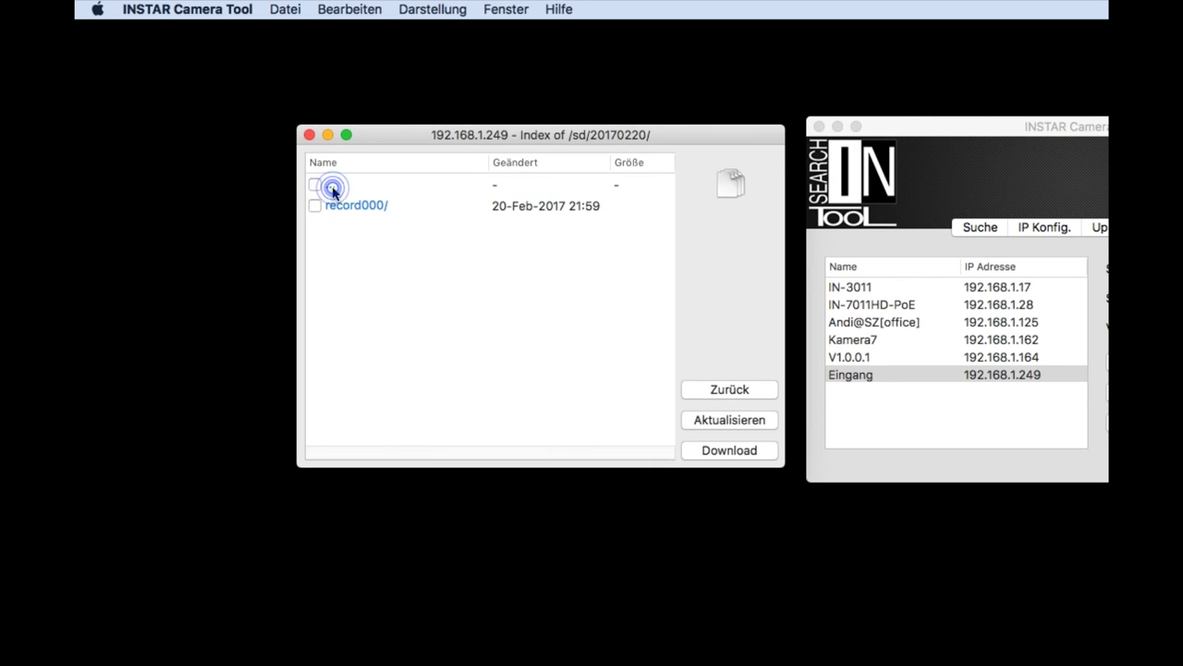
{"action": "left_click", "coordinate": [736, 389]}
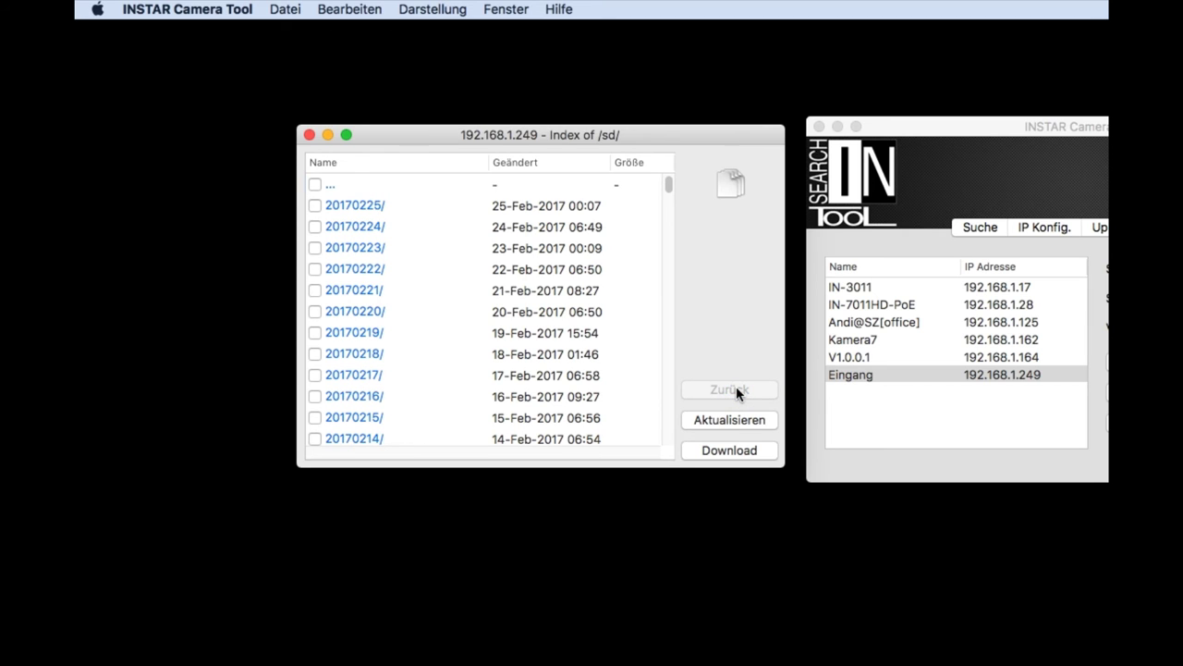
{"action": "left_click", "coordinate": [315, 226]}
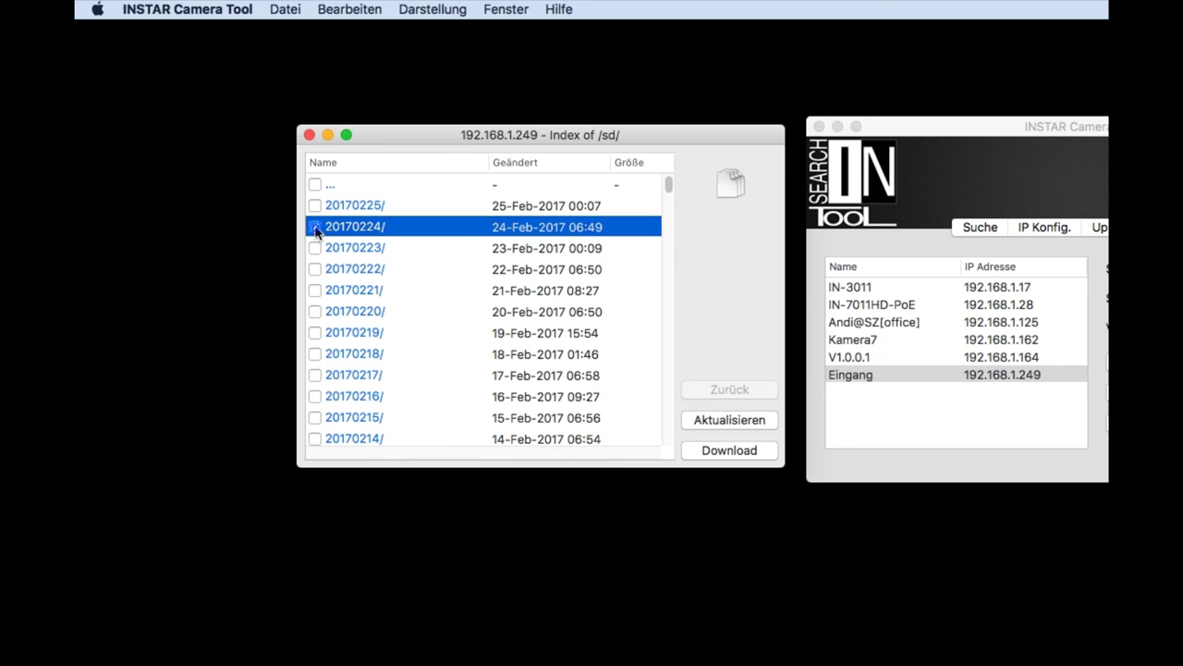
{"action": "left_click", "coordinate": [314, 248]}
{"action": "left_click", "coordinate": [315, 269]}
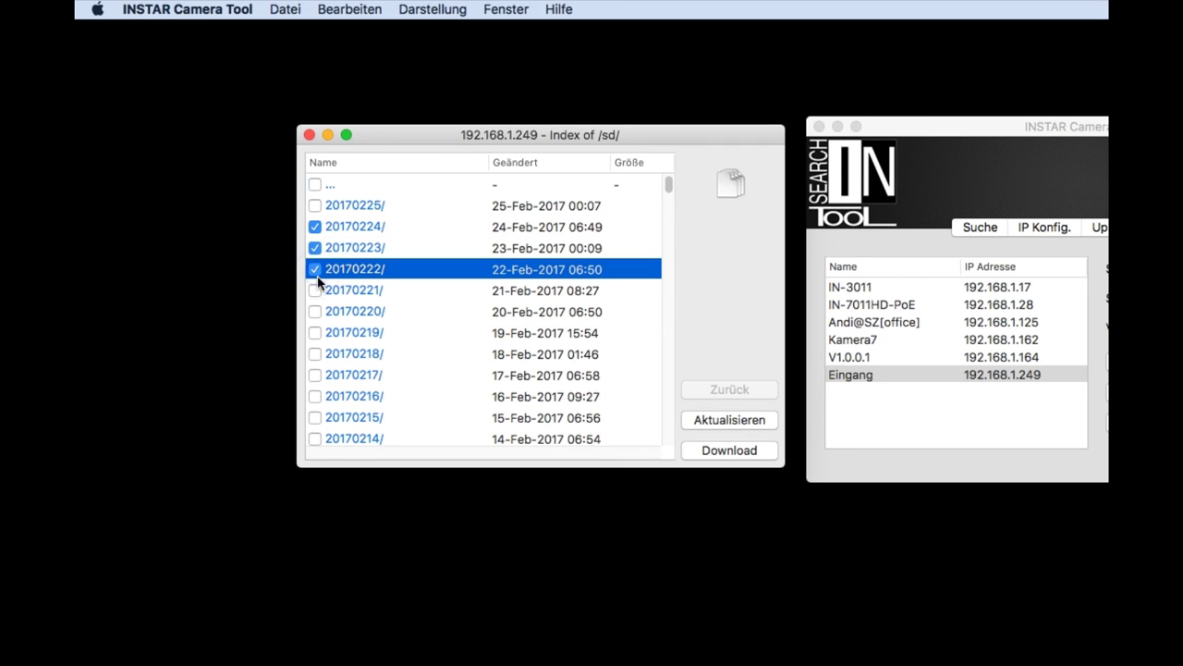
Download the three selected day folders to the Schreibtisch folder and let the transfer finish.
{"action": "left_click", "coordinate": [705, 450]}
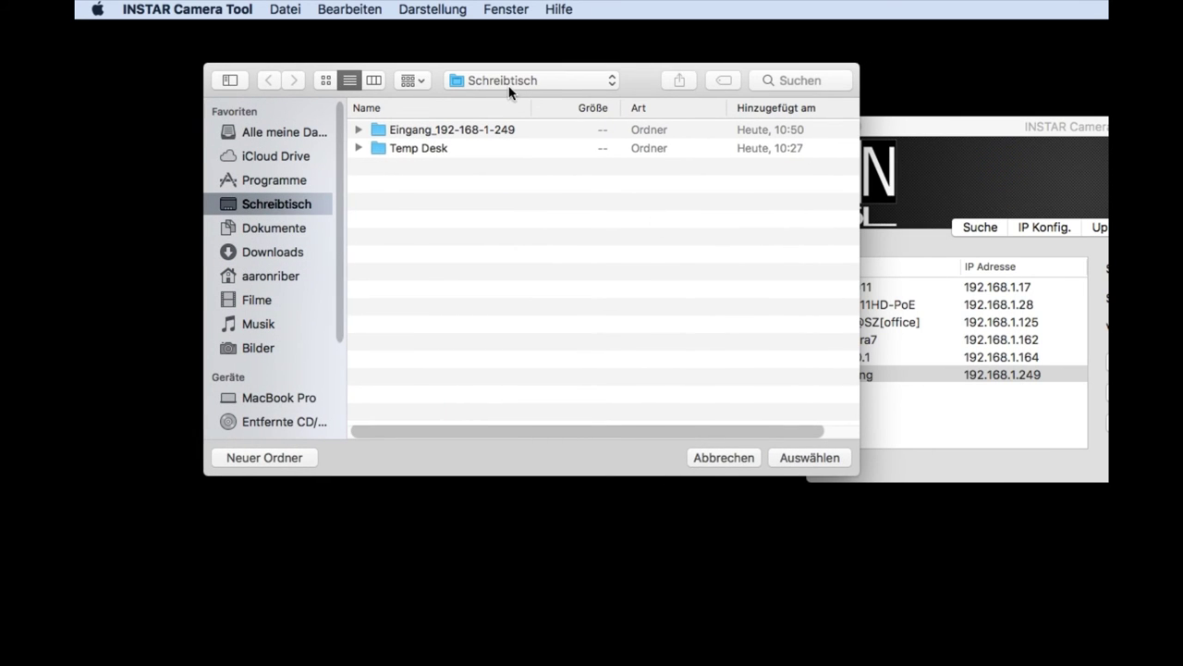
{"action": "left_click", "coordinate": [810, 458]}
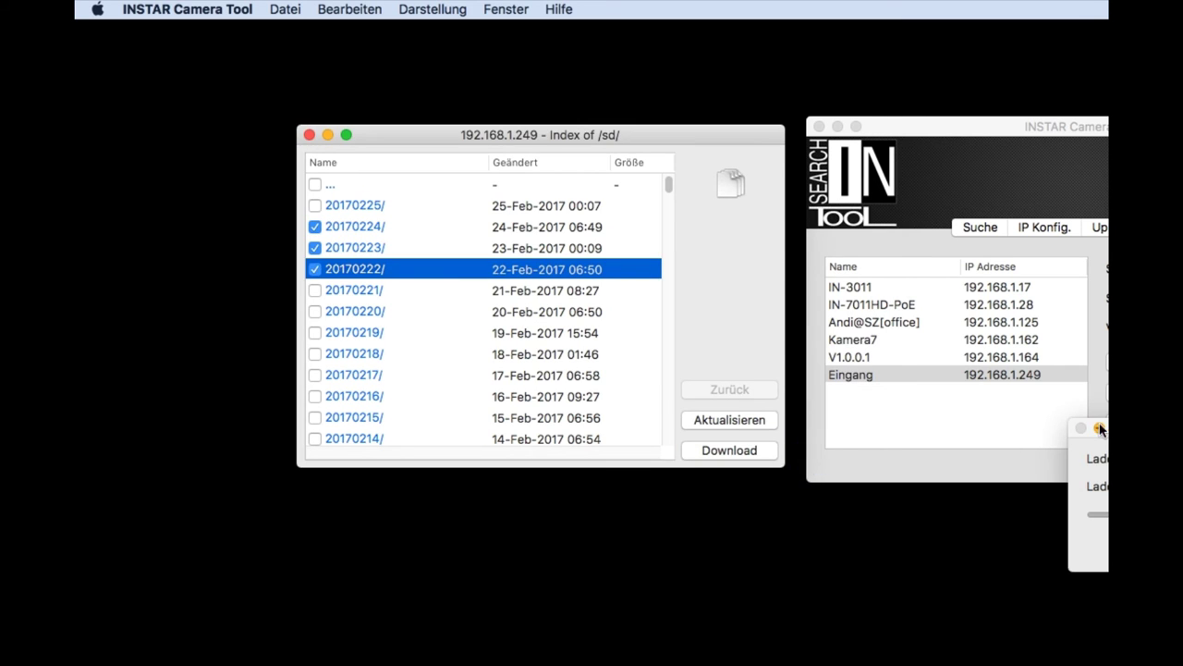
{"action": "left_click_drag", "start_coordinate": [1096, 410], "coordinate": [380, 201]}
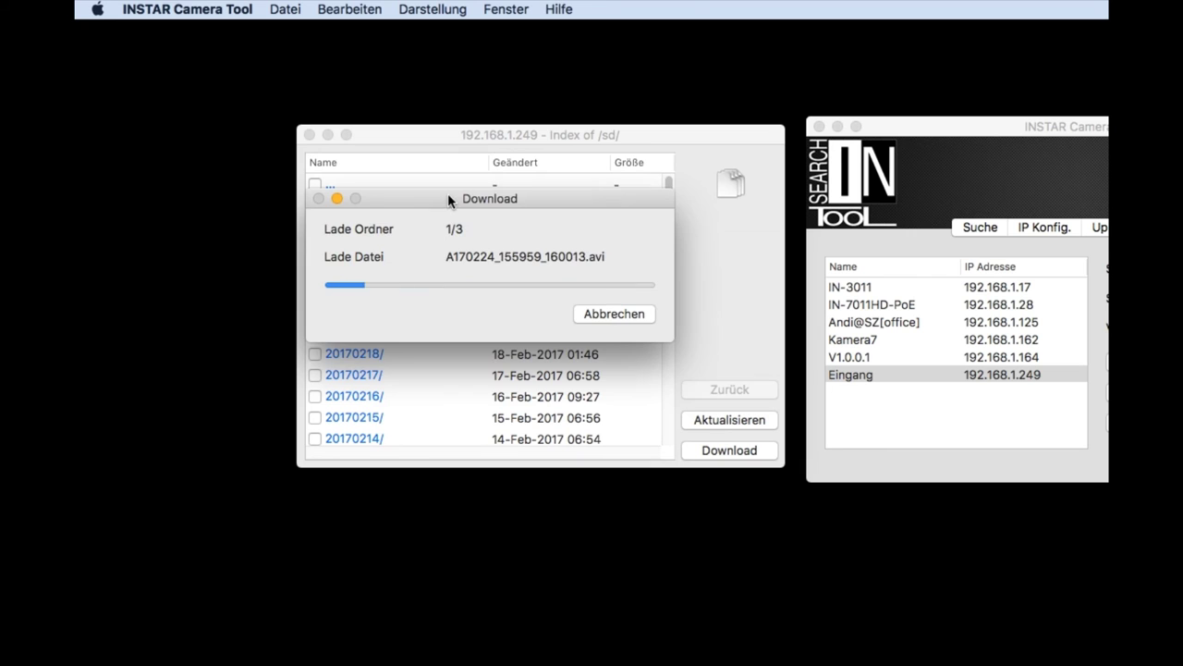
{"action": "left_click_drag", "start_coordinate": [448, 193], "coordinate": [551, 192]}
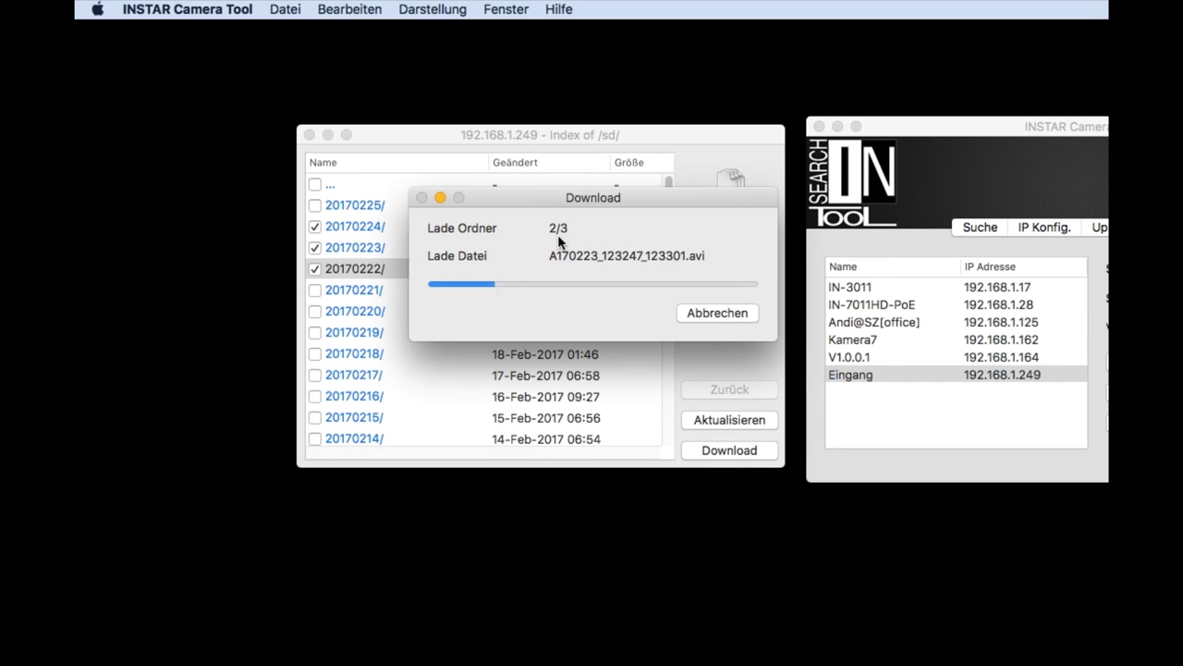
{"action": "left_click_drag", "start_coordinate": [547, 199], "coordinate": [436, 207]}
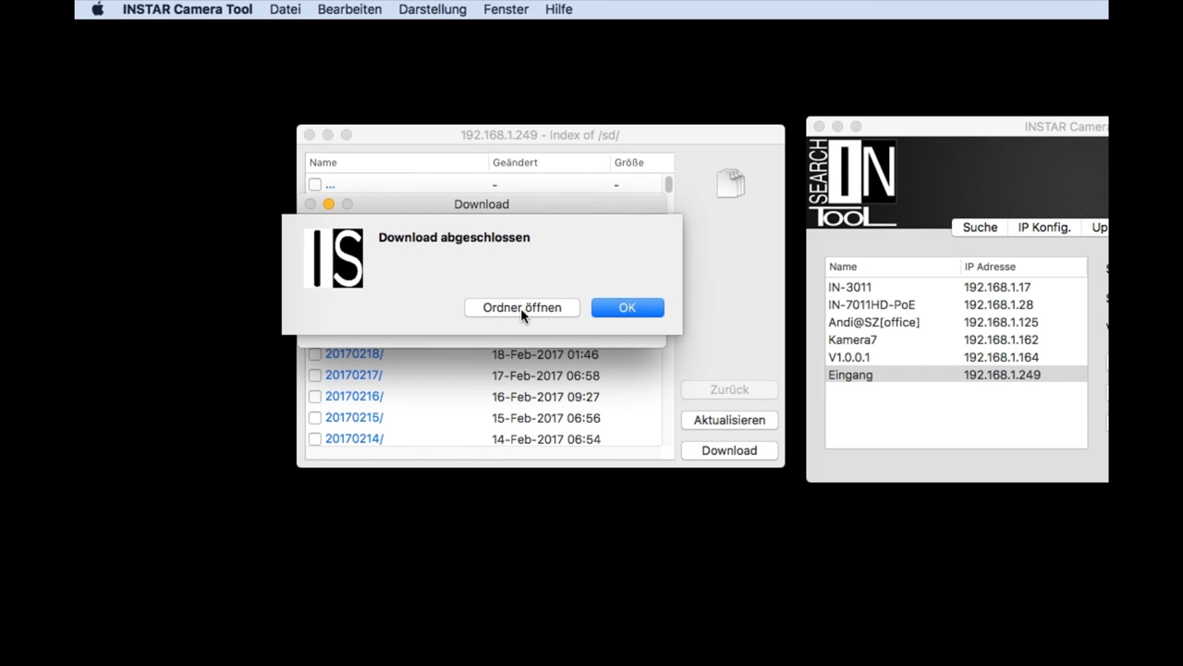
Open the download folder in Finder and compare its day folders with those selected on the SD card.
{"action": "left_click", "coordinate": [522, 309]}
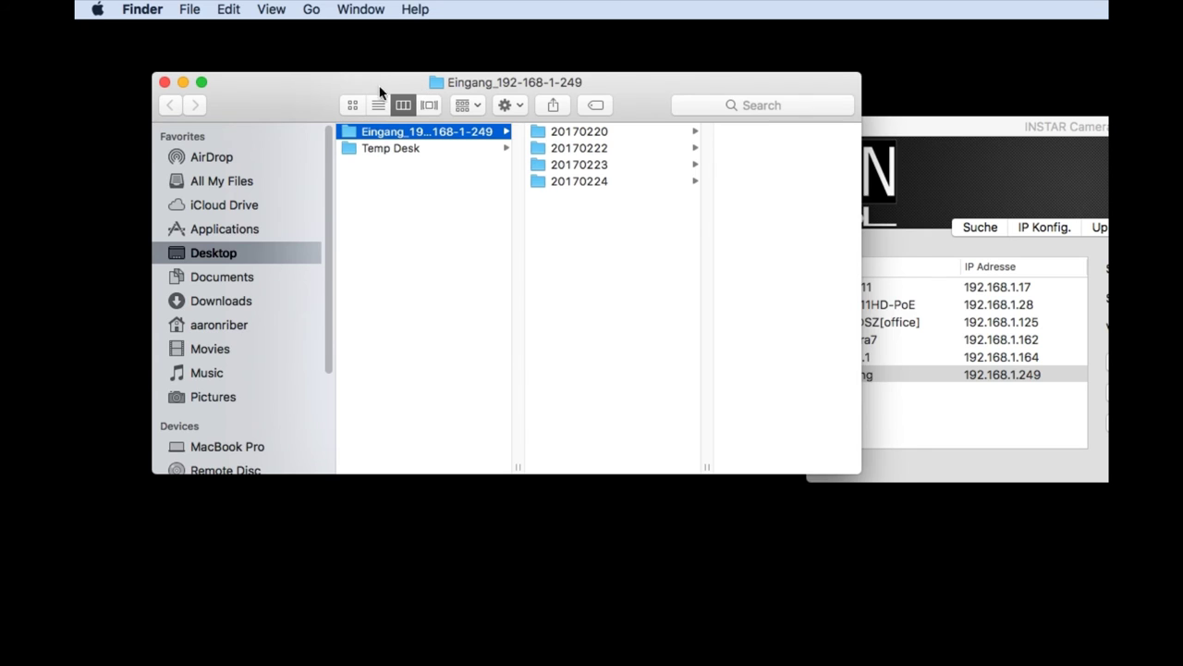
{"action": "left_click_drag", "start_coordinate": [378, 92], "coordinate": [403, 106]}
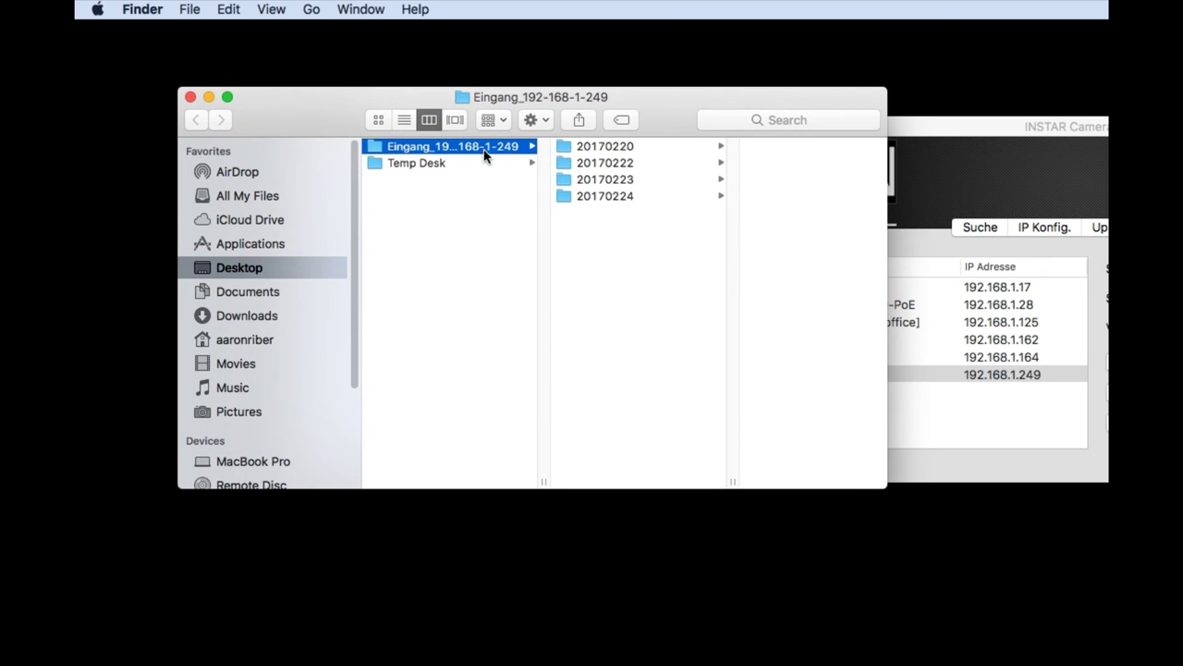
{"action": "double_click", "coordinate": [542, 479]}
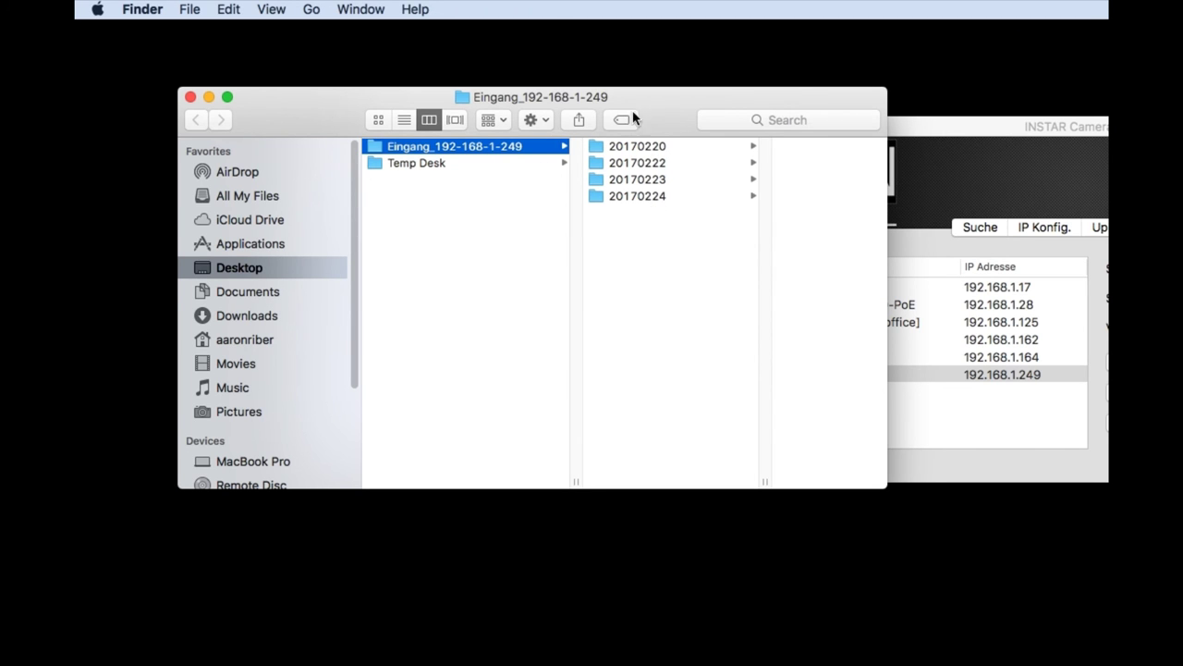
{"action": "left_click_drag", "start_coordinate": [634, 112], "coordinate": [901, 102]}
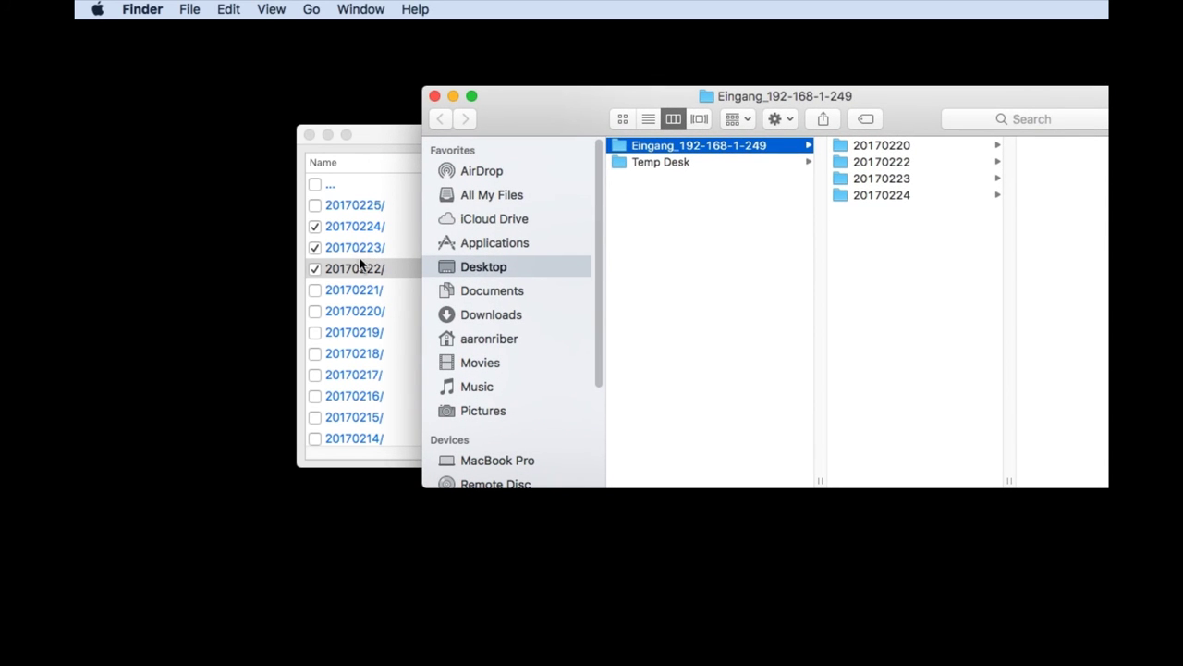
Check the downloaded folders 20170222, 20170223 and 20170224, look through the recordings in 20170224/Videos, and close the Finder window.
{"action": "left_click", "coordinate": [906, 163]}
{"action": "left_click", "coordinate": [856, 178]}
{"action": "left_click", "coordinate": [844, 194]}
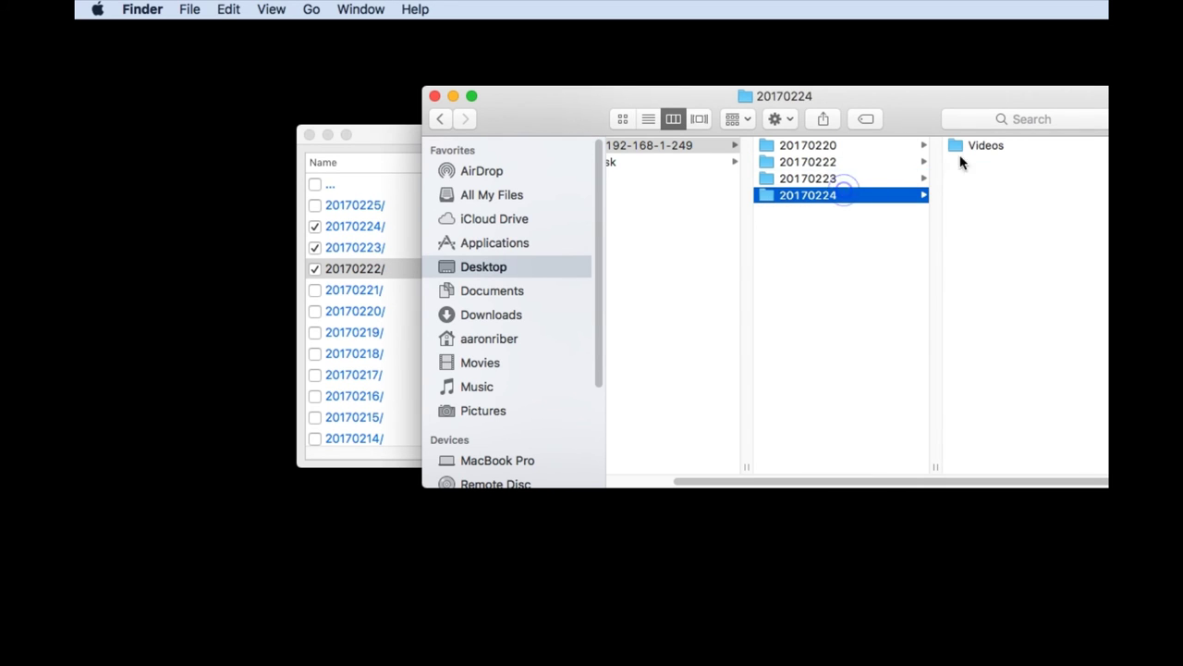
{"action": "left_click", "coordinate": [975, 149]}
{"action": "scroll", "coordinate": [989, 169], "scroll_direction": "down", "scroll_amount": 10}
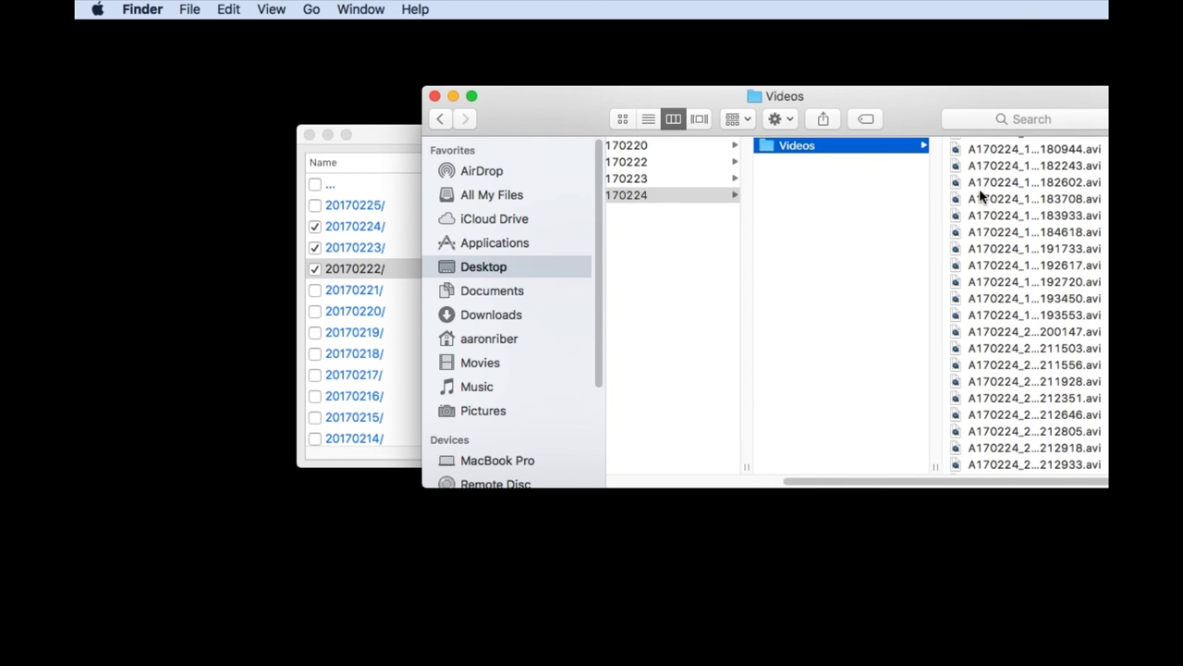
{"action": "scroll", "coordinate": [978, 191], "scroll_direction": "up", "scroll_amount": 10}
{"action": "left_click_drag", "start_coordinate": [910, 108], "coordinate": [840, 113]}
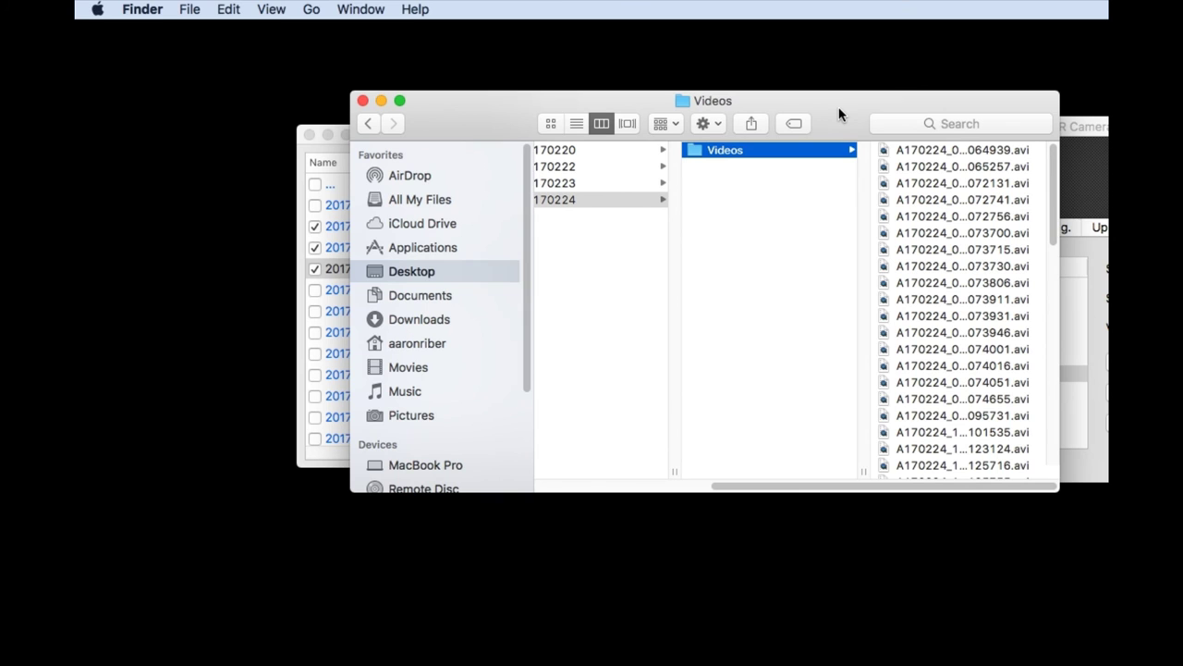
{"action": "left_click", "coordinate": [362, 100]}
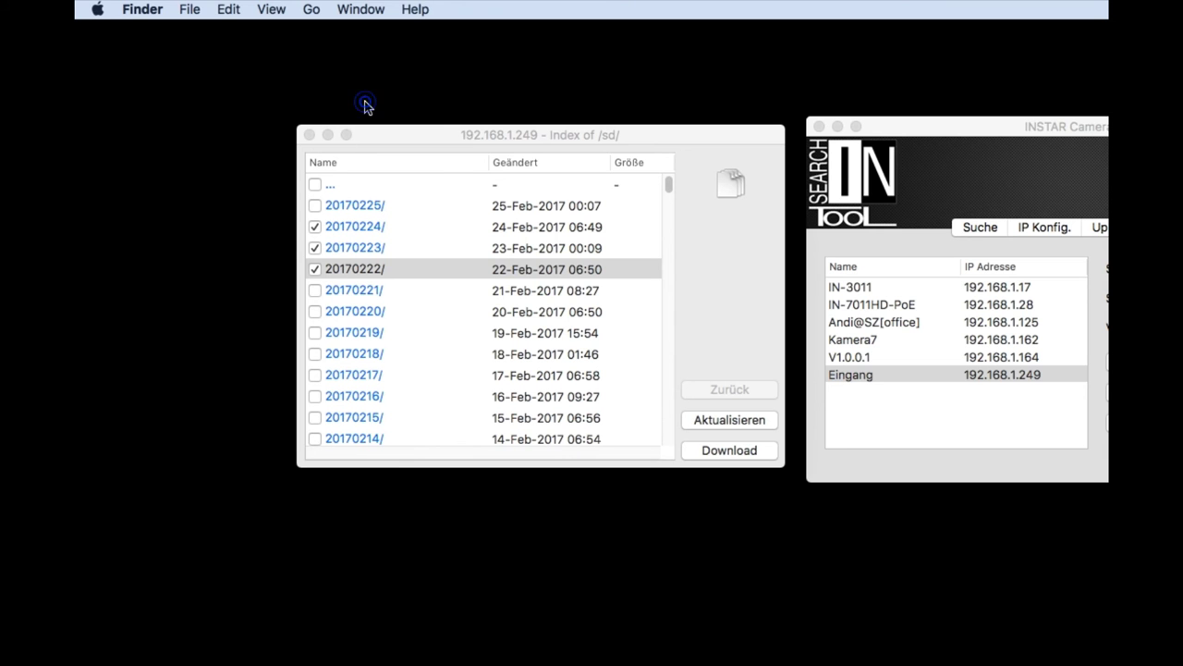
Close the SD card file browser and return to the list of found cameras in the main window.
{"action": "left_click", "coordinate": [310, 136]}
{"action": "left_click_drag", "start_coordinate": [887, 124], "coordinate": [454, 133]}
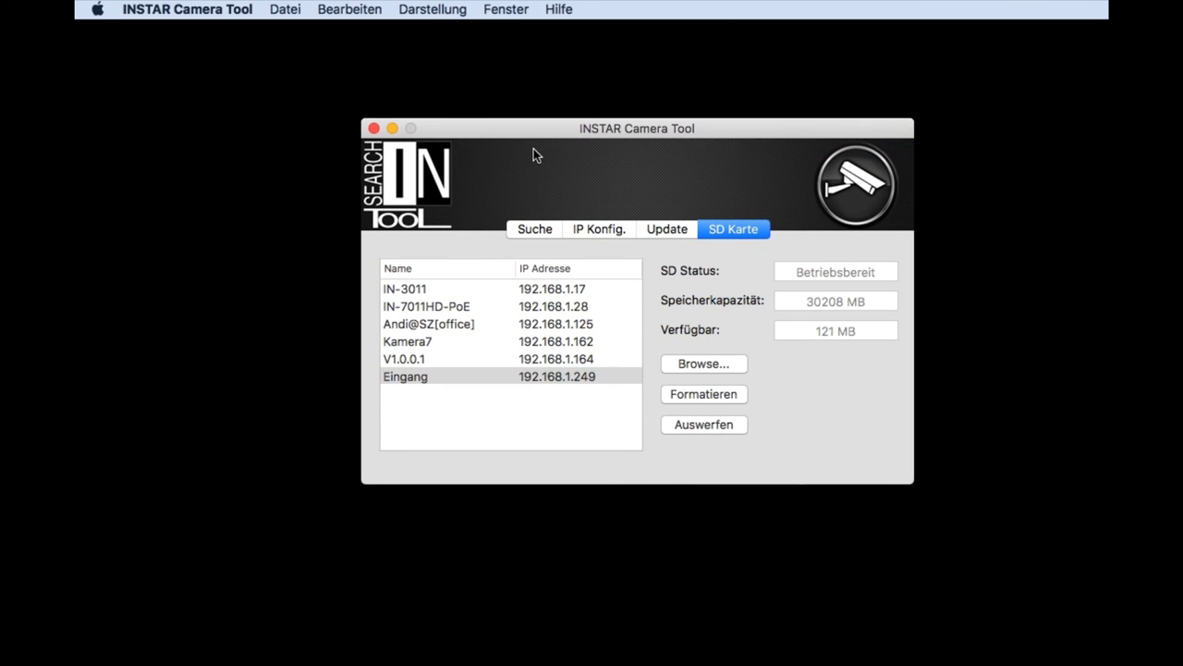
{"action": "left_click", "coordinate": [535, 230]}
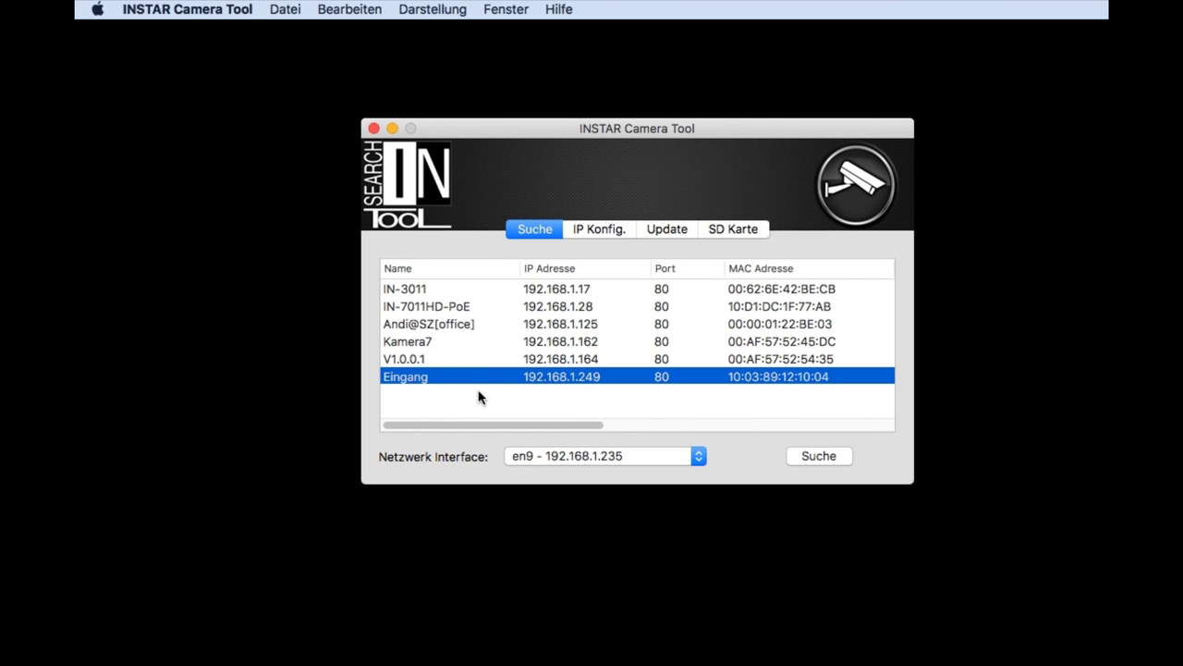
{"action": "left_click_drag", "start_coordinate": [473, 134], "coordinate": [505, 164]}
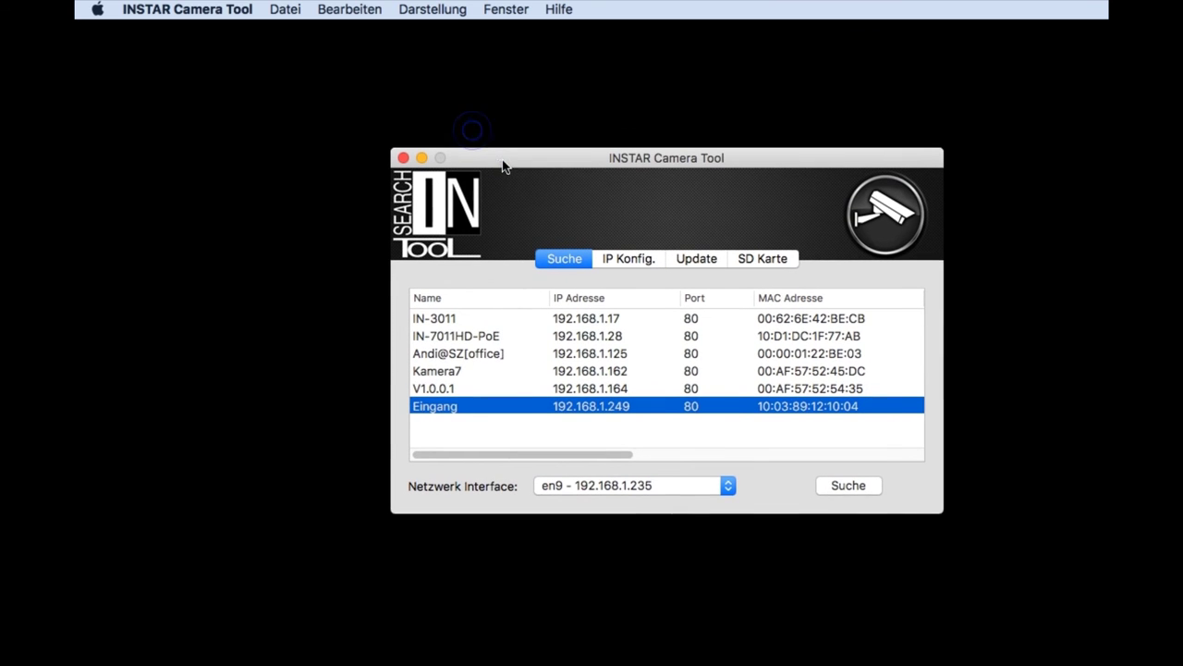
Rename the Eingang camera to "Eingang Office".
{"action": "left_click", "coordinate": [352, 9]}
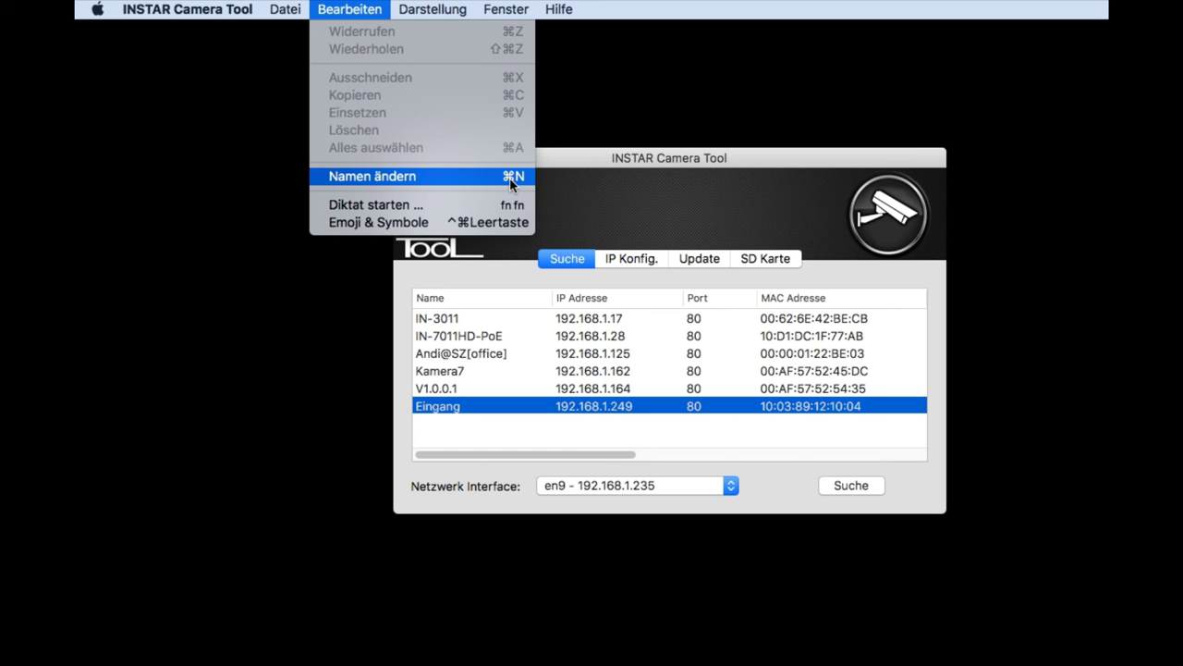
{"action": "left_click", "coordinate": [490, 414]}
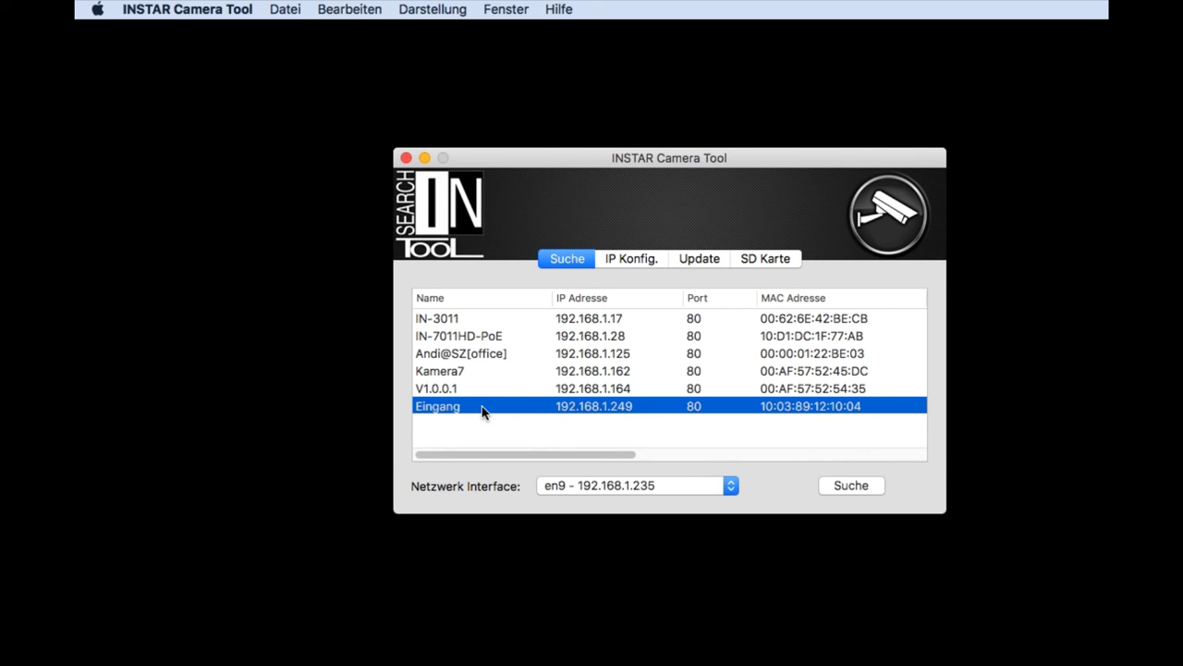
{"action": "key", "text": "super+r"}
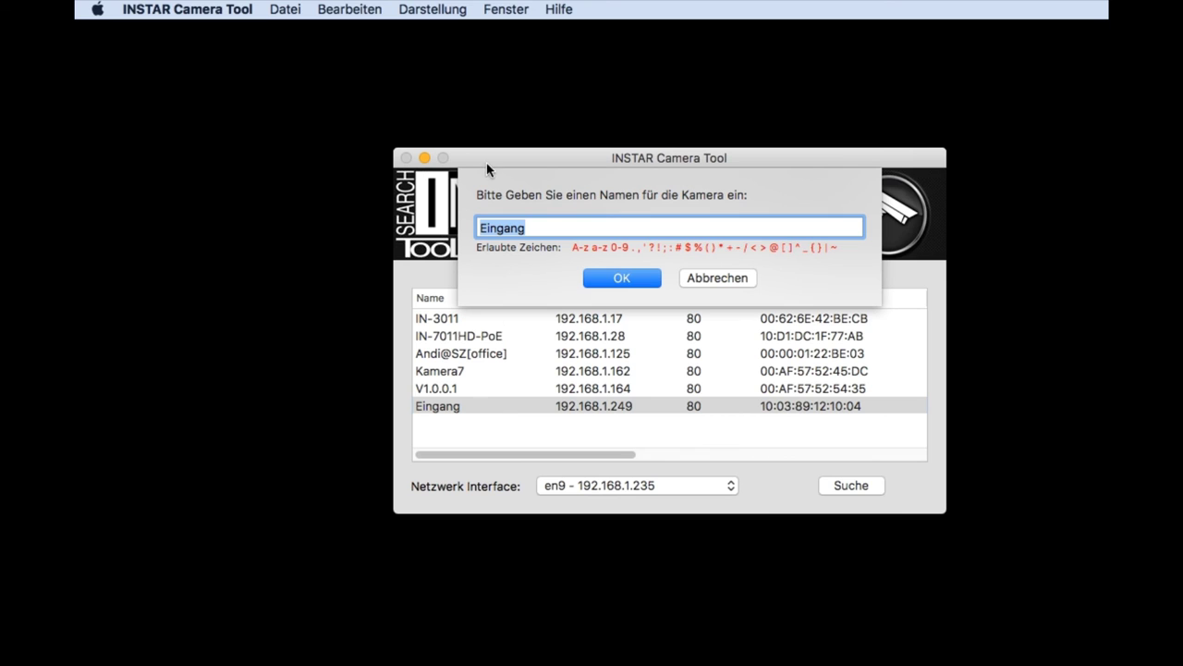
{"action": "left_click", "coordinate": [539, 230]}
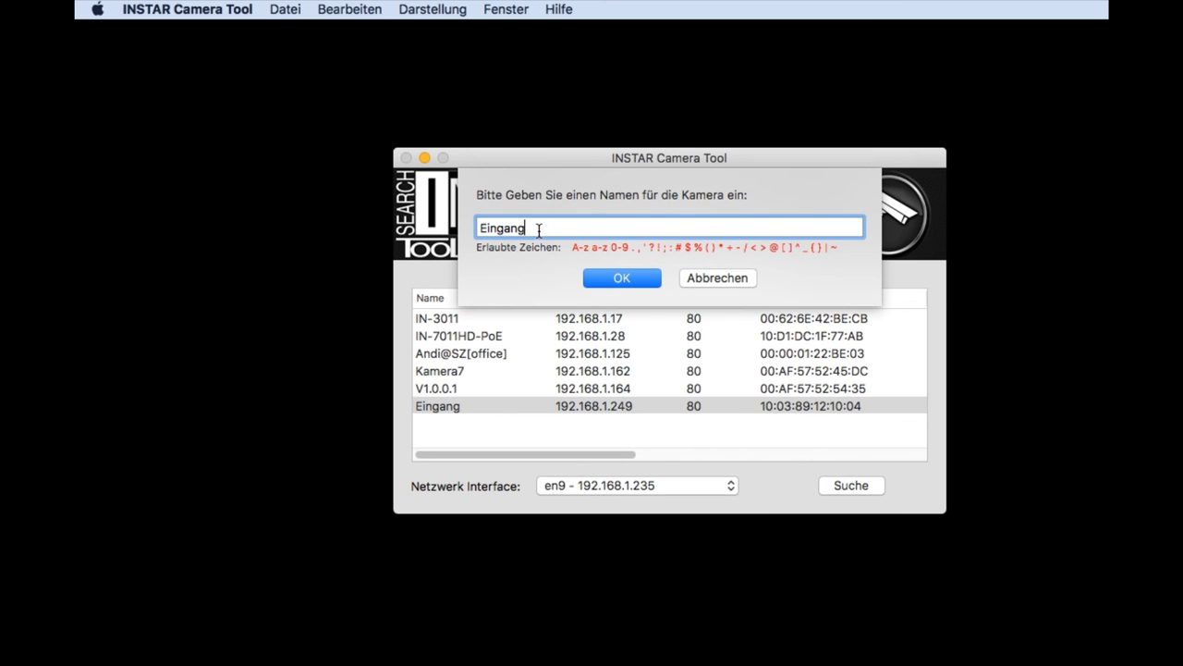
{"action": "type", "text": "Office"}
{"action": "left_click", "coordinate": [610, 281]}
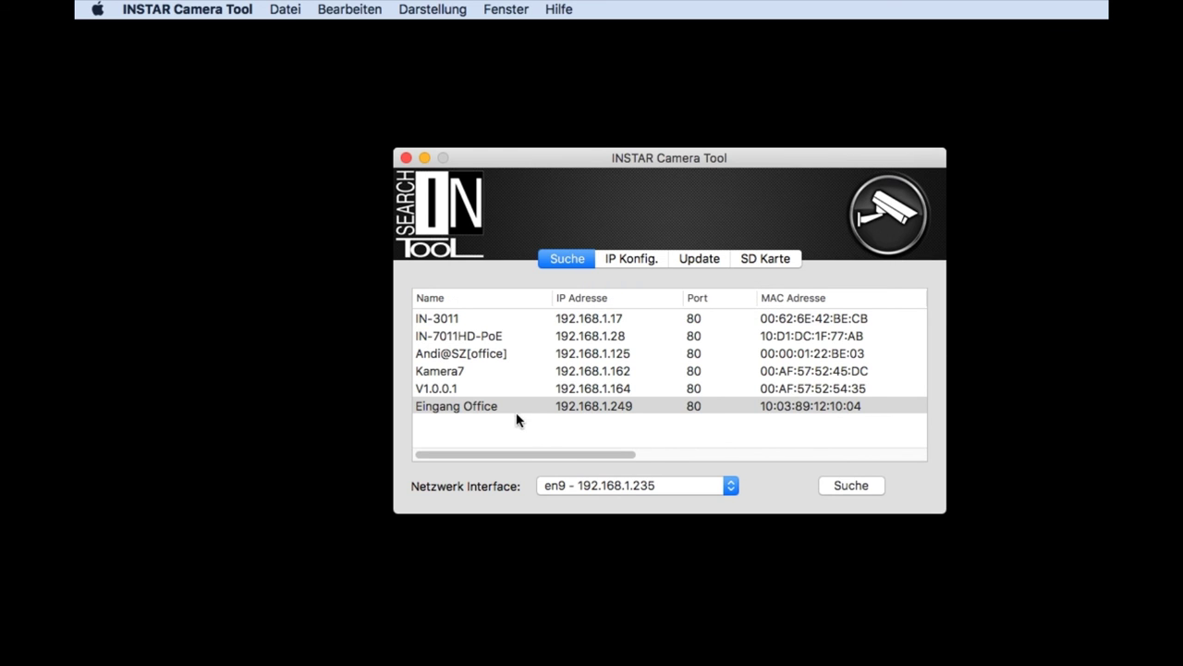